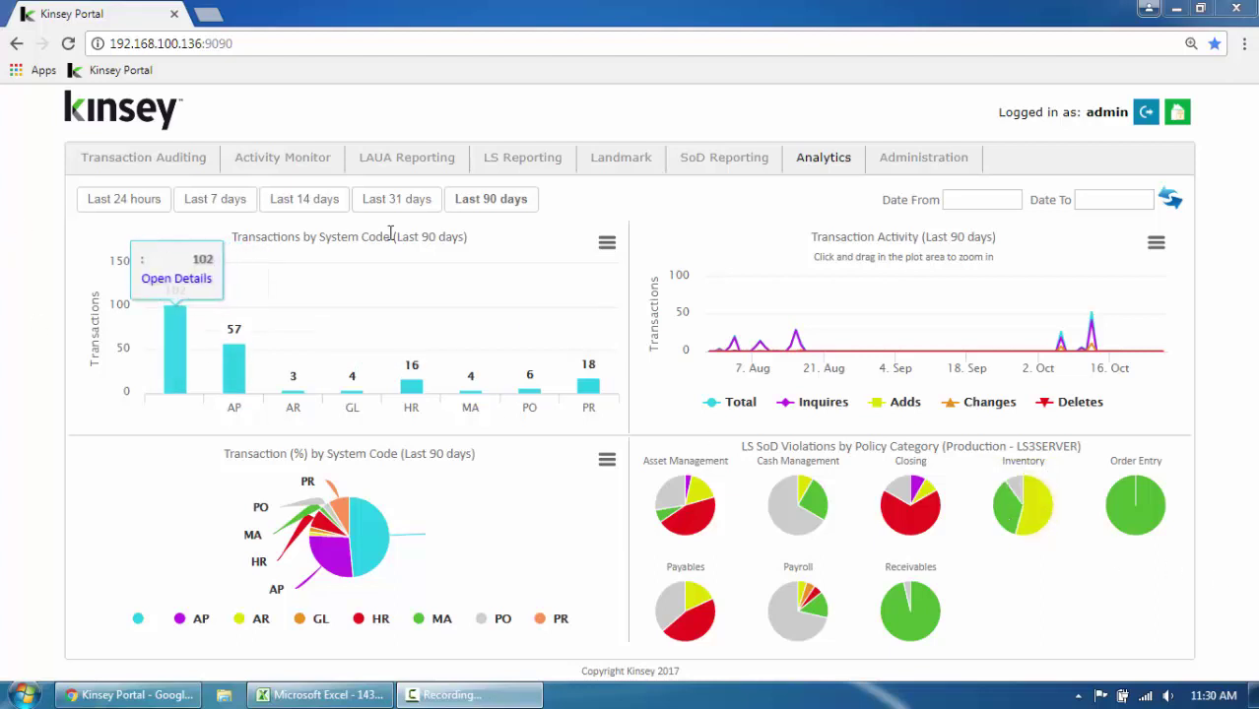
Open the Activity Monitor and show the Portal activity report.
{"action": "left_click", "coordinate": [280, 164]}
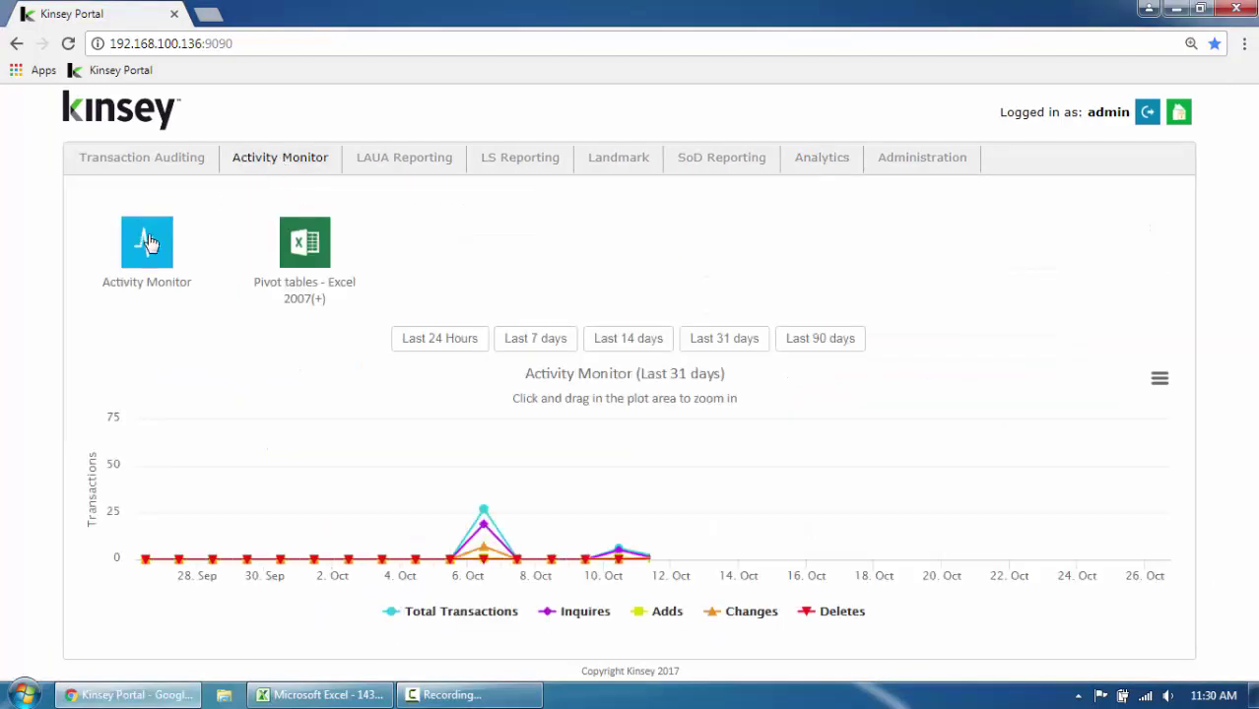
{"action": "left_click", "coordinate": [149, 249]}
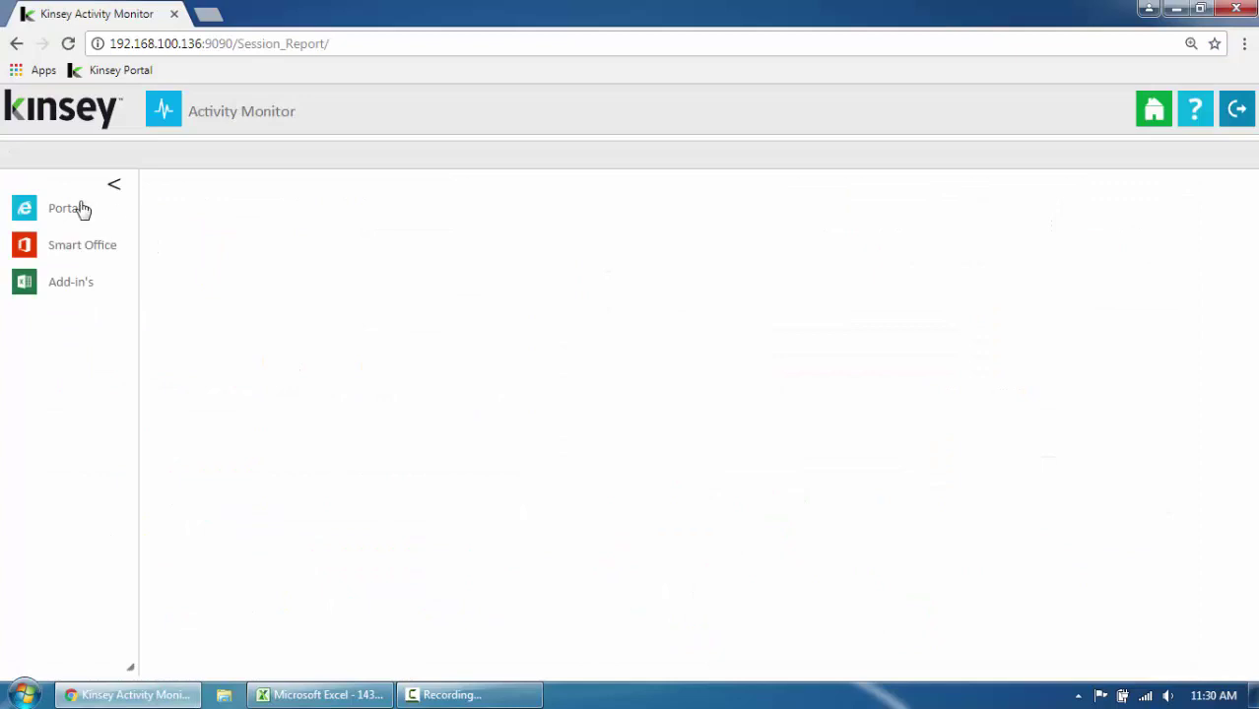
{"action": "left_click", "coordinate": [66, 211]}
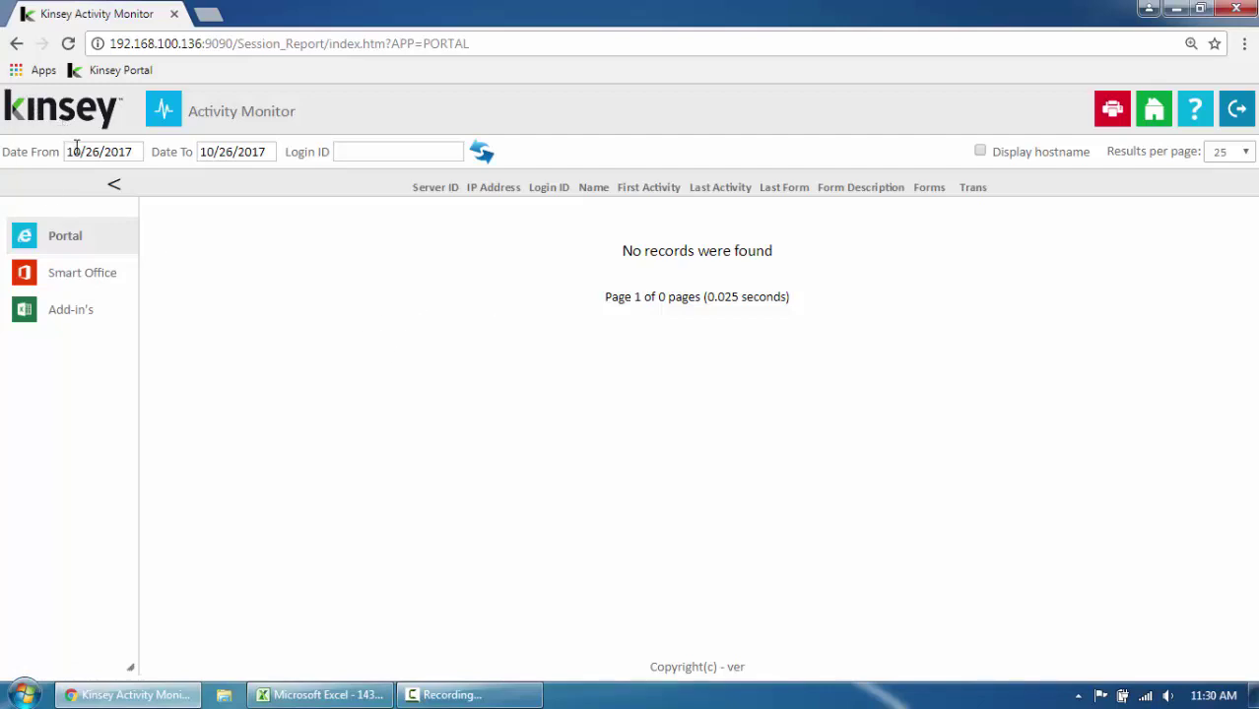
Set the Portal activity start date to 01/26/2017, keep the end date, and refresh the results.
{"action": "left_click", "coordinate": [79, 149]}
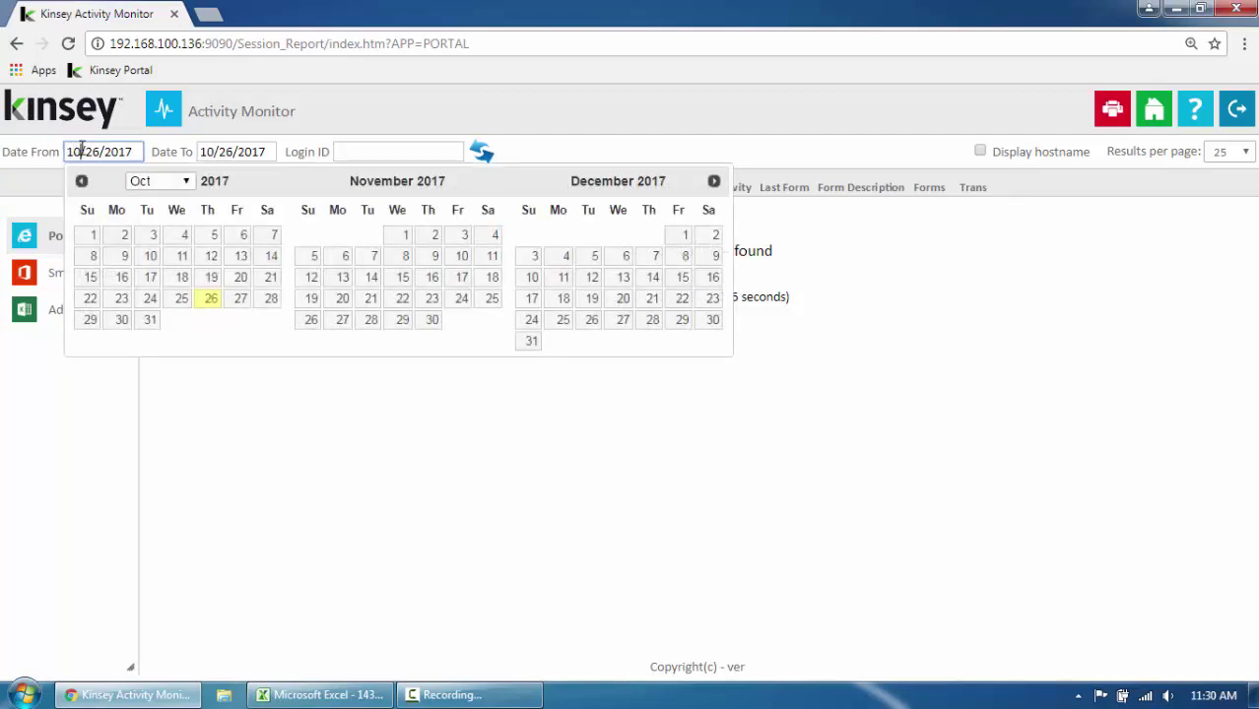
{"action": "key", "text": "BackSpace"}
{"action": "key", "text": "BackSpace"}
{"action": "type", "text": "01"}
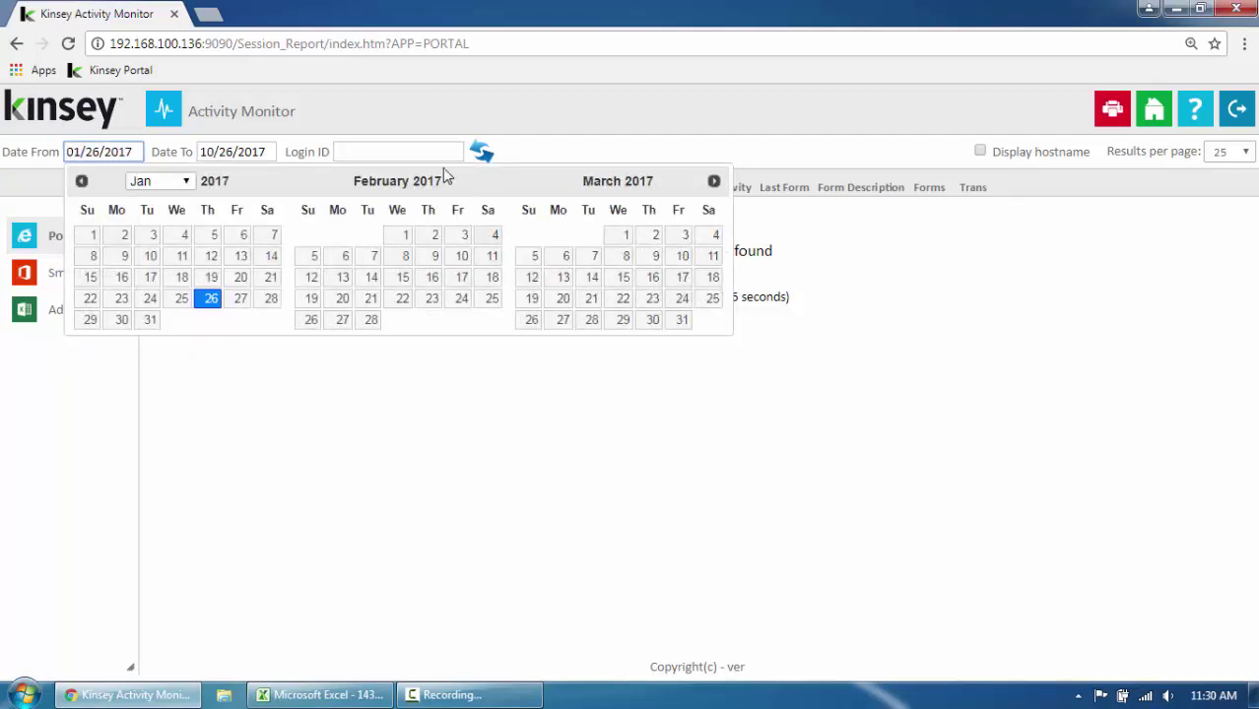
{"action": "key", "text": "Tab"}
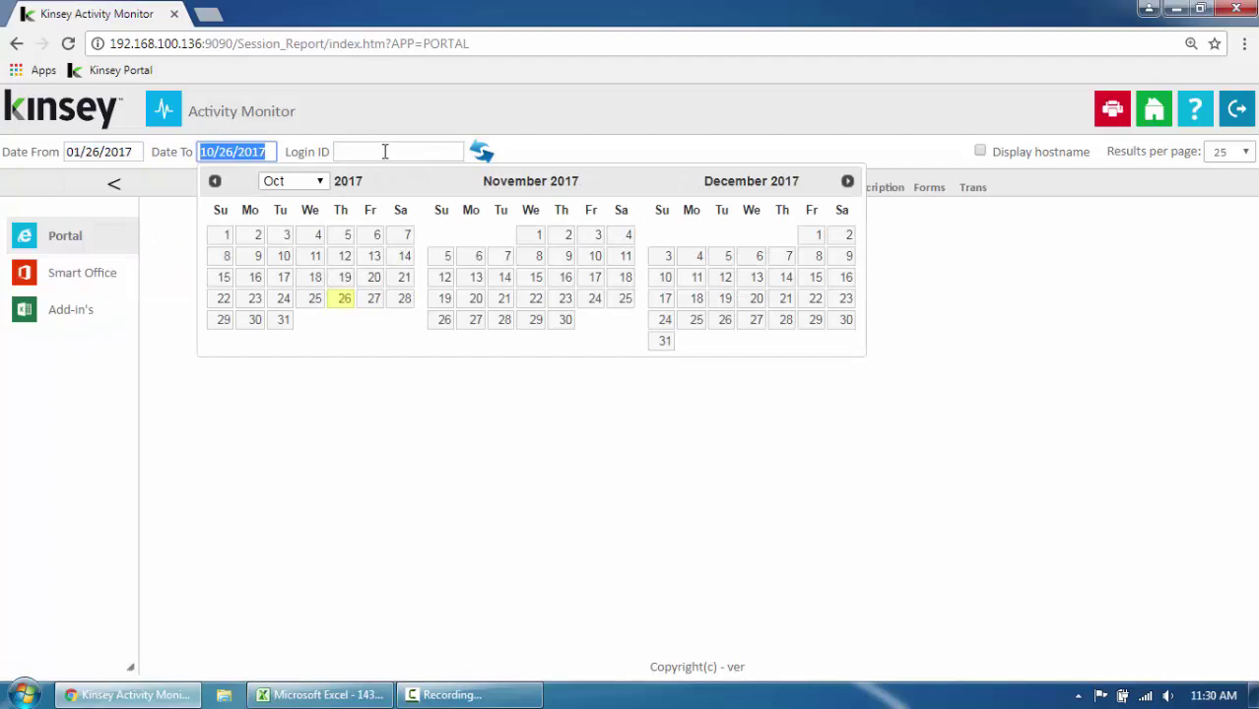
{"action": "left_click", "coordinate": [482, 152]}
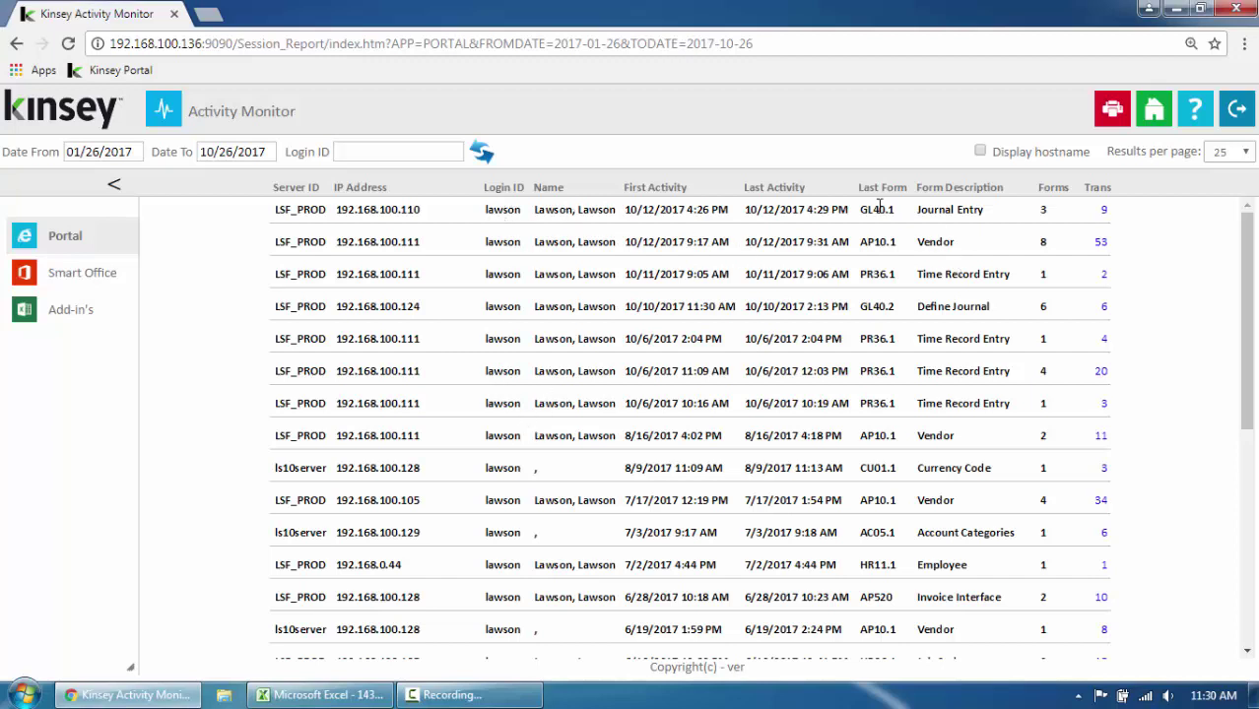
Expand the transactions of the 10/12/2017 4:26 PM session and inspect its PO20.1 Purchase Order Entry records.
{"action": "left_click", "coordinate": [1104, 213]}
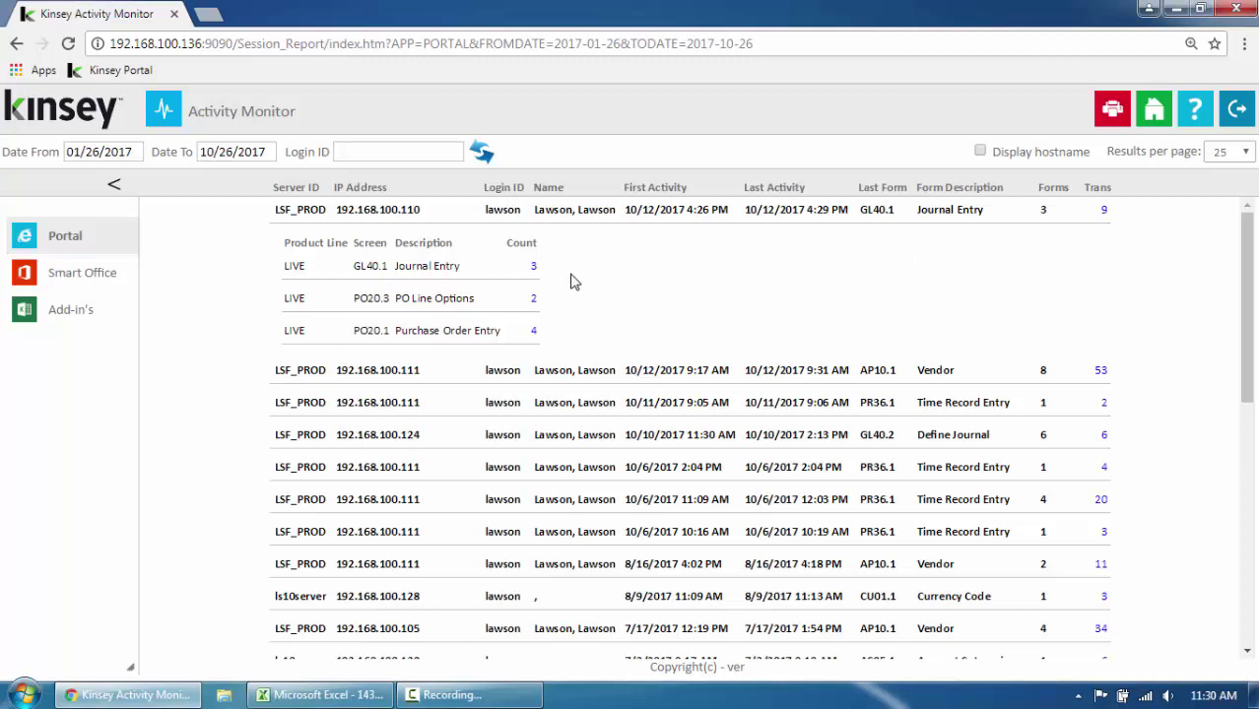
{"action": "left_click", "coordinate": [535, 333]}
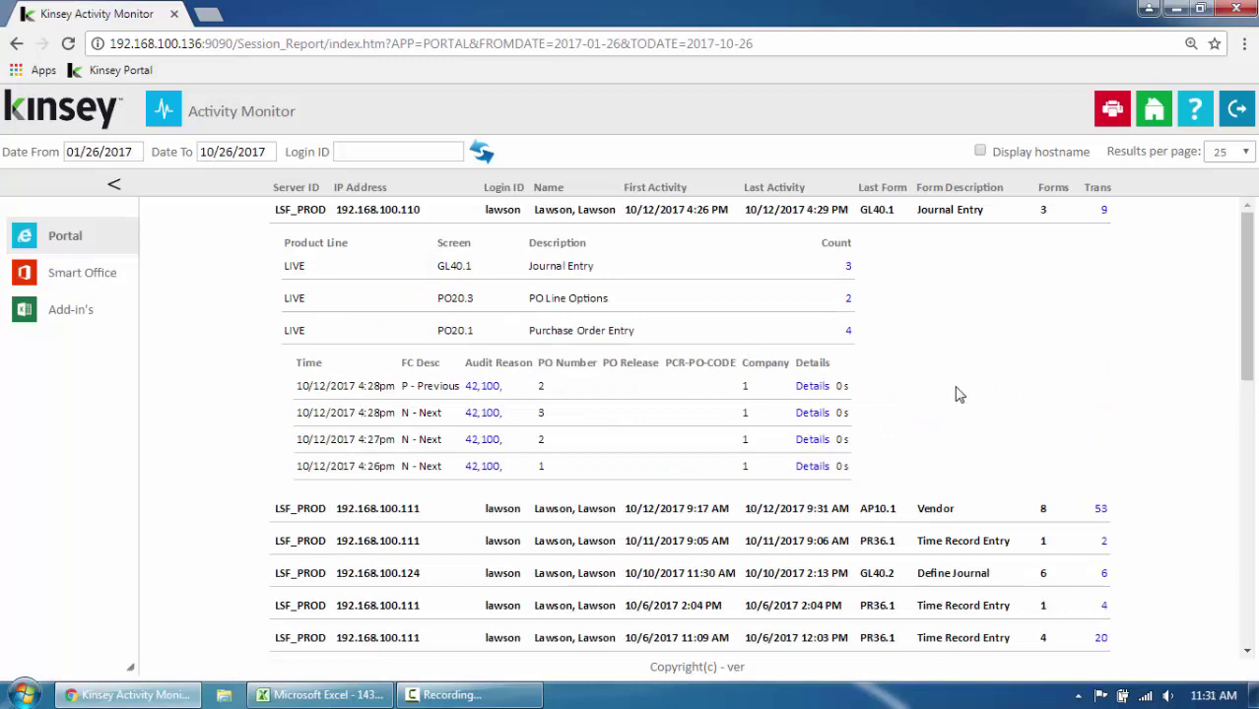
{"action": "left_click", "coordinate": [848, 333]}
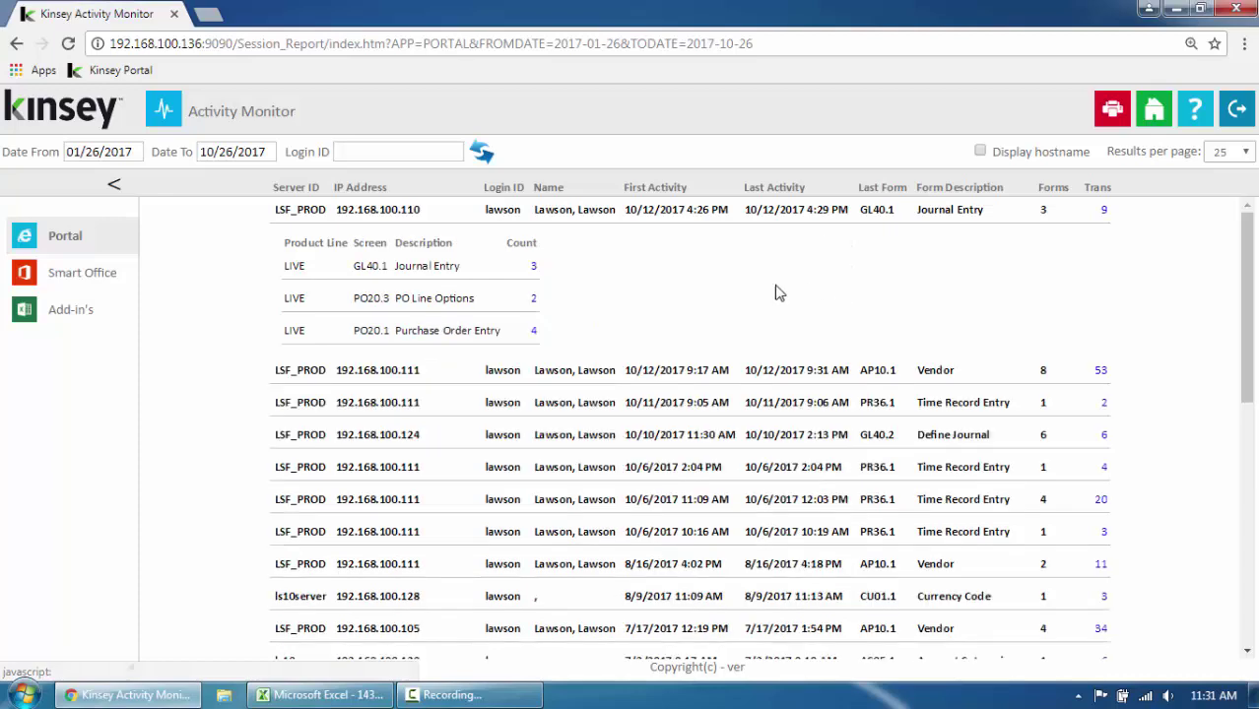
Examine the GL40.1 Journal Entry transaction records of the same session.
{"action": "left_click", "coordinate": [532, 268]}
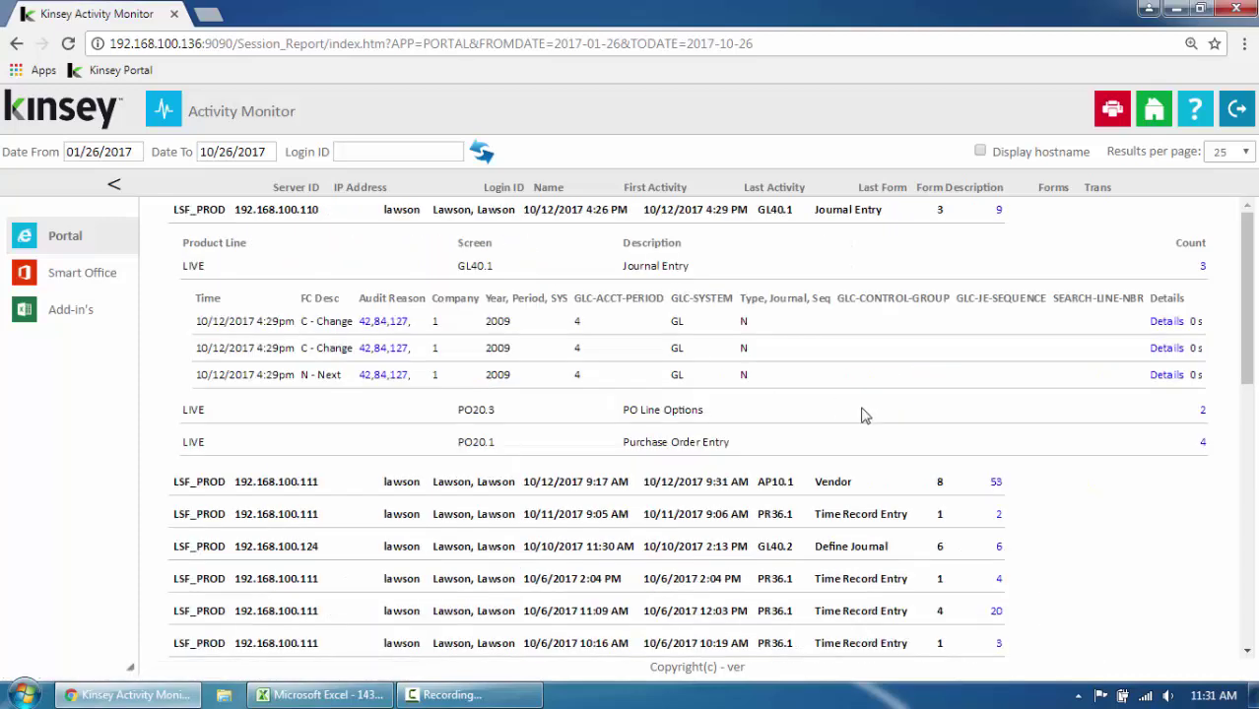
{"action": "scroll", "coordinate": [663, 293], "scroll_direction": "down", "scroll_amount": 1}
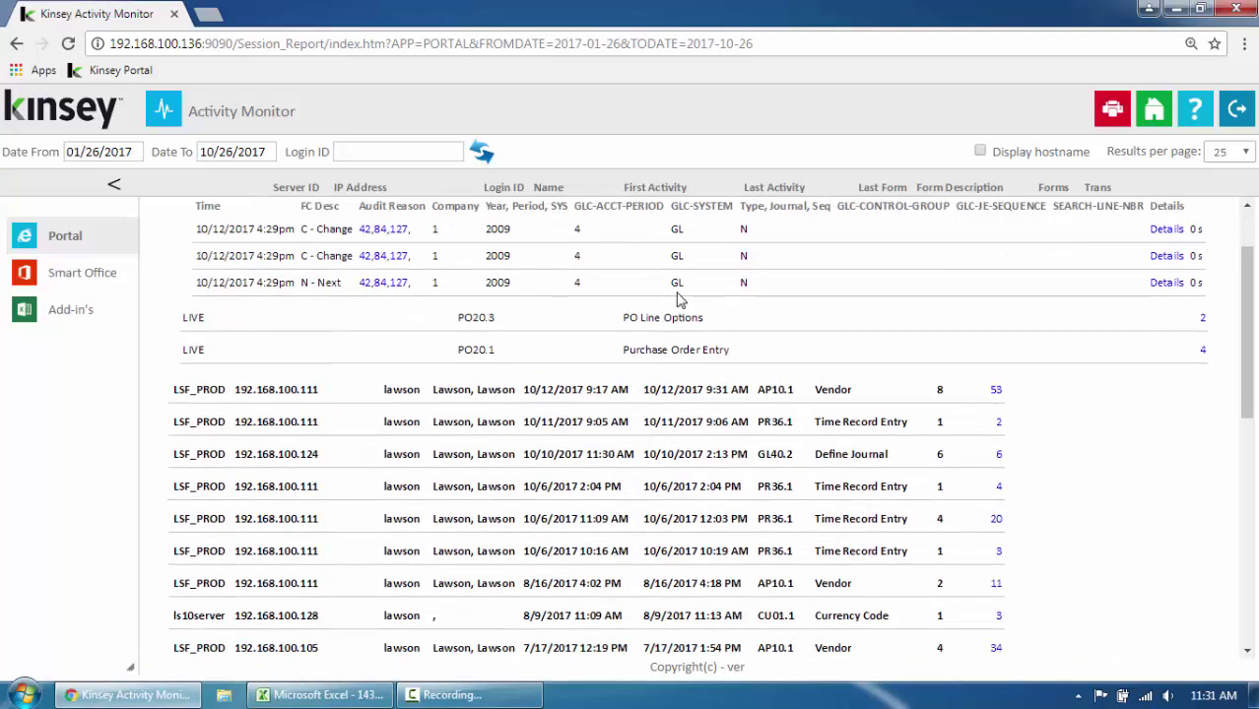
{"action": "scroll", "coordinate": [670, 297], "scroll_direction": "up", "scroll_amount": 1}
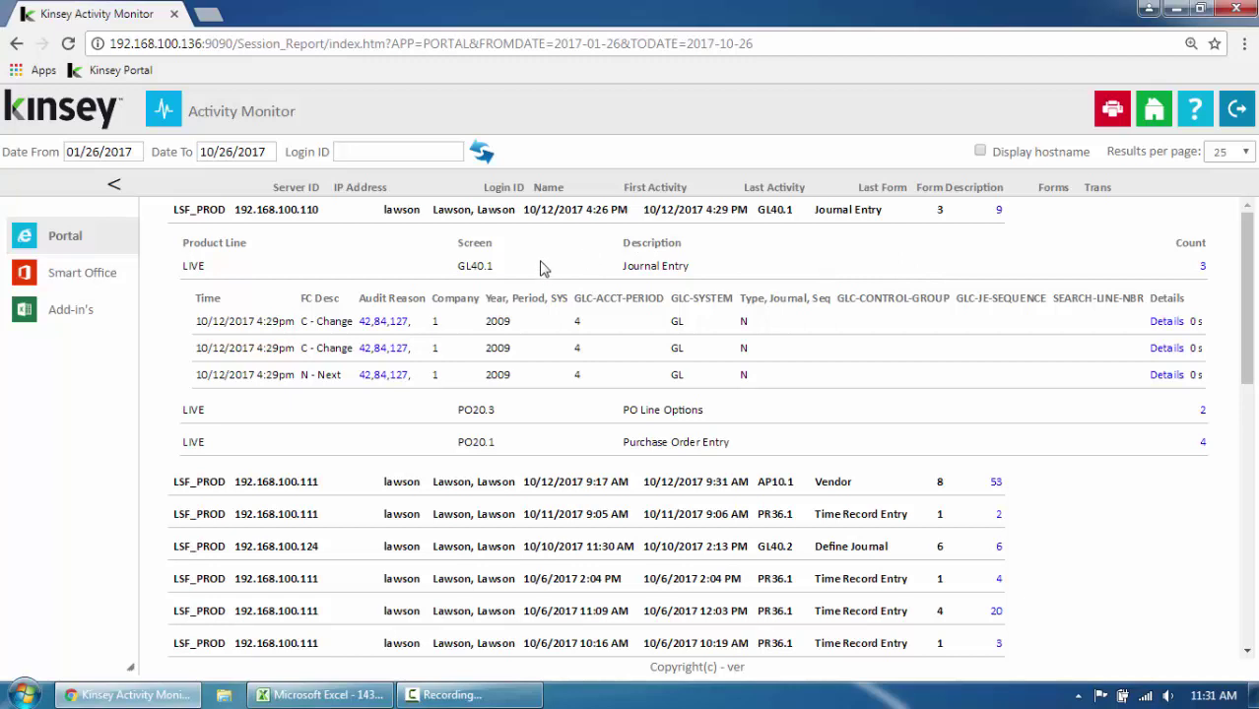
{"action": "left_click", "coordinate": [352, 151]}
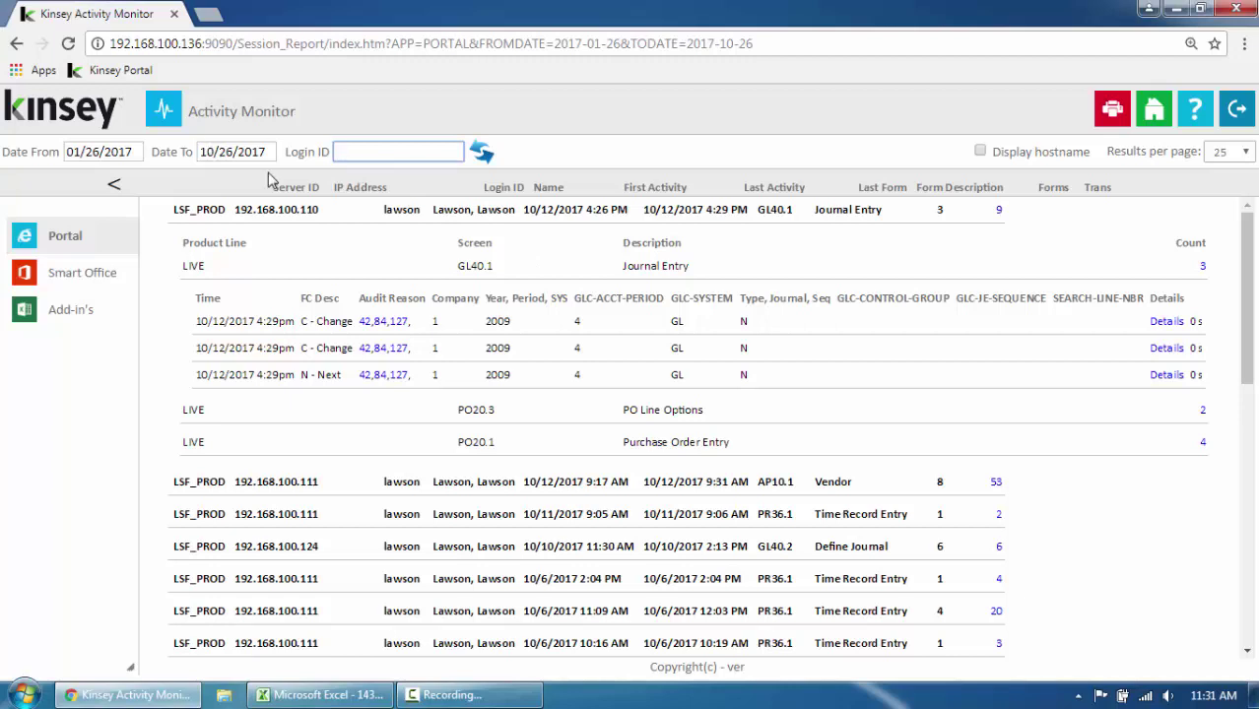
Return to the portal home page and open Security Reporting from the LS Reporting tools.
{"action": "left_click", "coordinate": [1150, 115]}
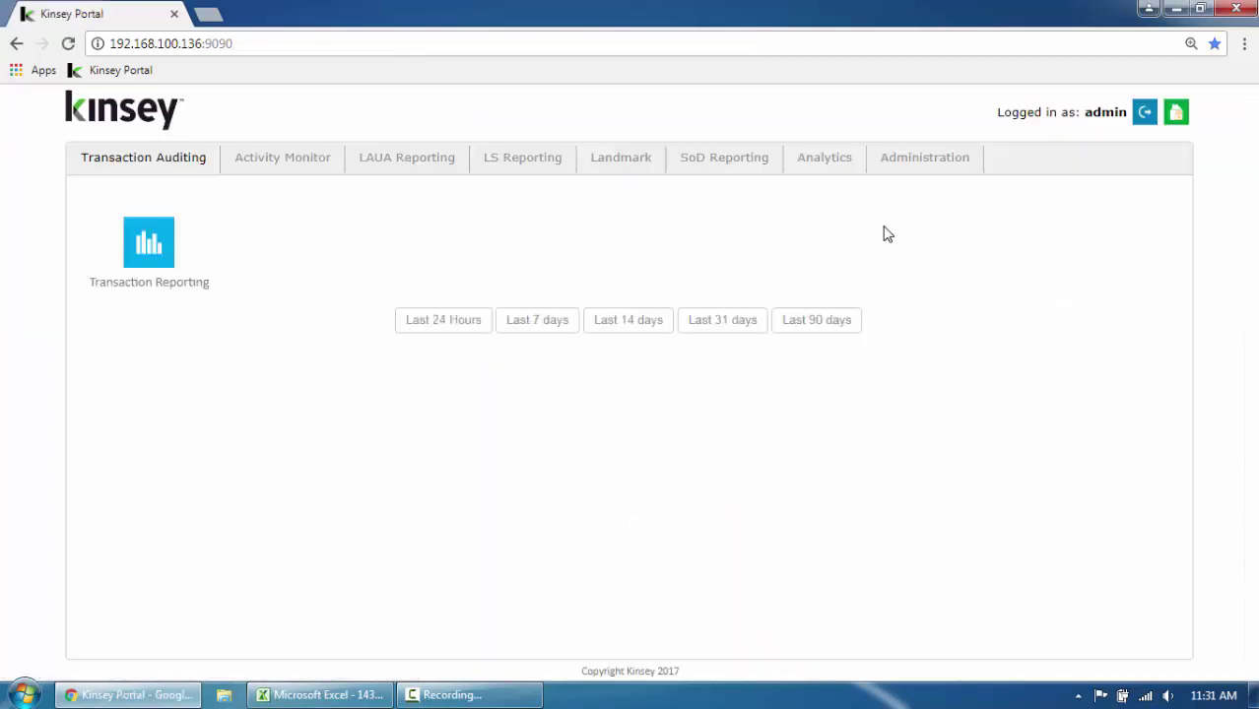
{"action": "left_click", "coordinate": [509, 164]}
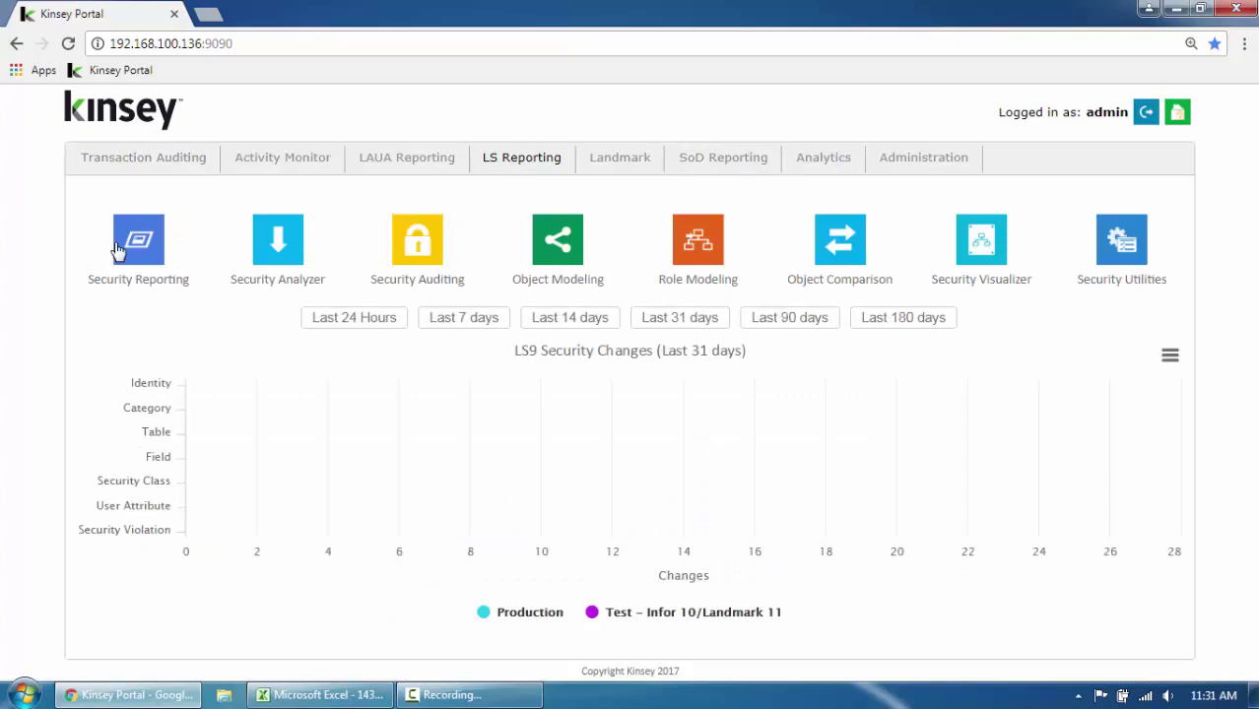
{"action": "left_click", "coordinate": [135, 247]}
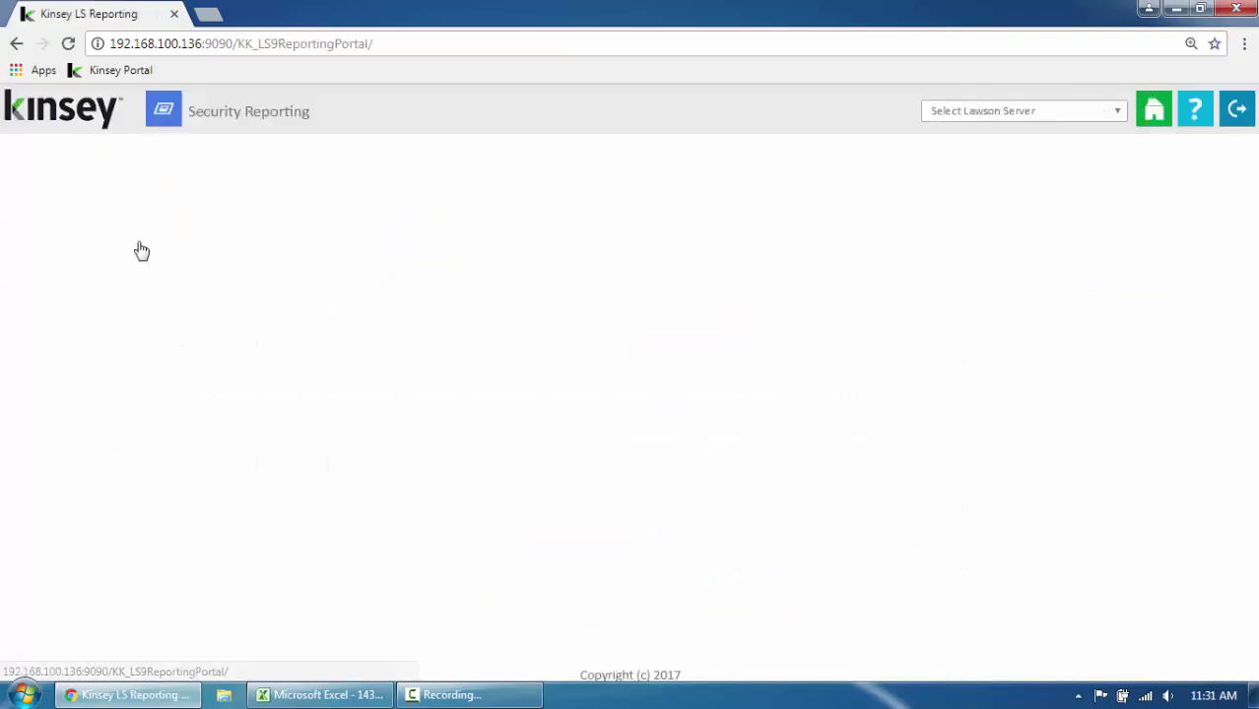
Load the reports for the Production - LS3SERVER server with the APS profile.
{"action": "left_click", "coordinate": [1056, 116]}
{"action": "left_click", "coordinate": [1035, 145]}
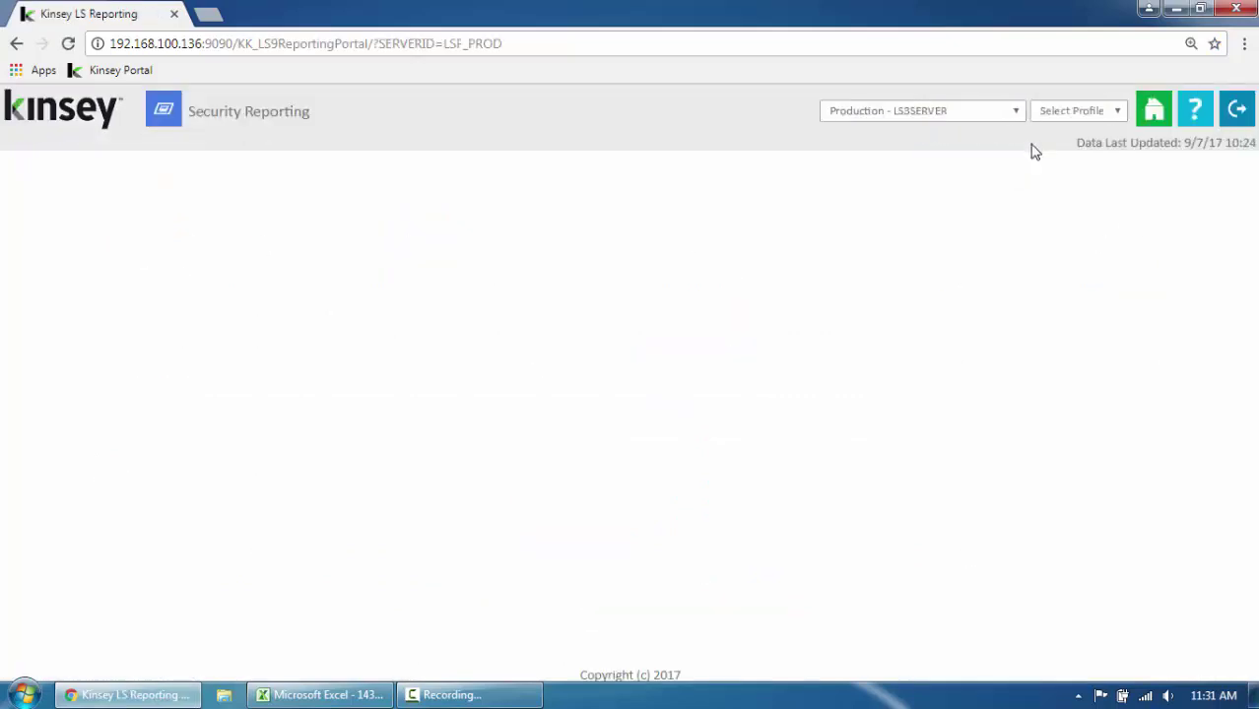
{"action": "left_click", "coordinate": [1095, 116]}
{"action": "left_click", "coordinate": [1080, 162]}
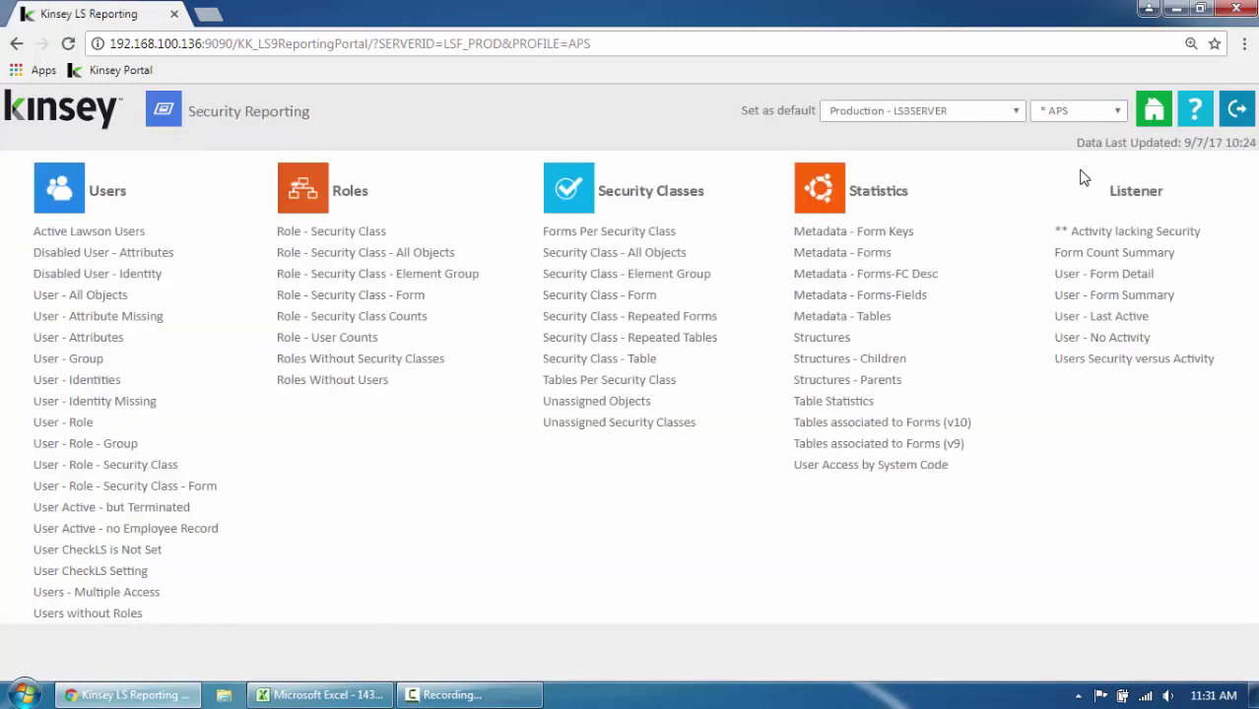
Run the User - Form Detail report with all criteria left at All and hide its Product Line column.
{"action": "left_click", "coordinate": [1106, 276]}
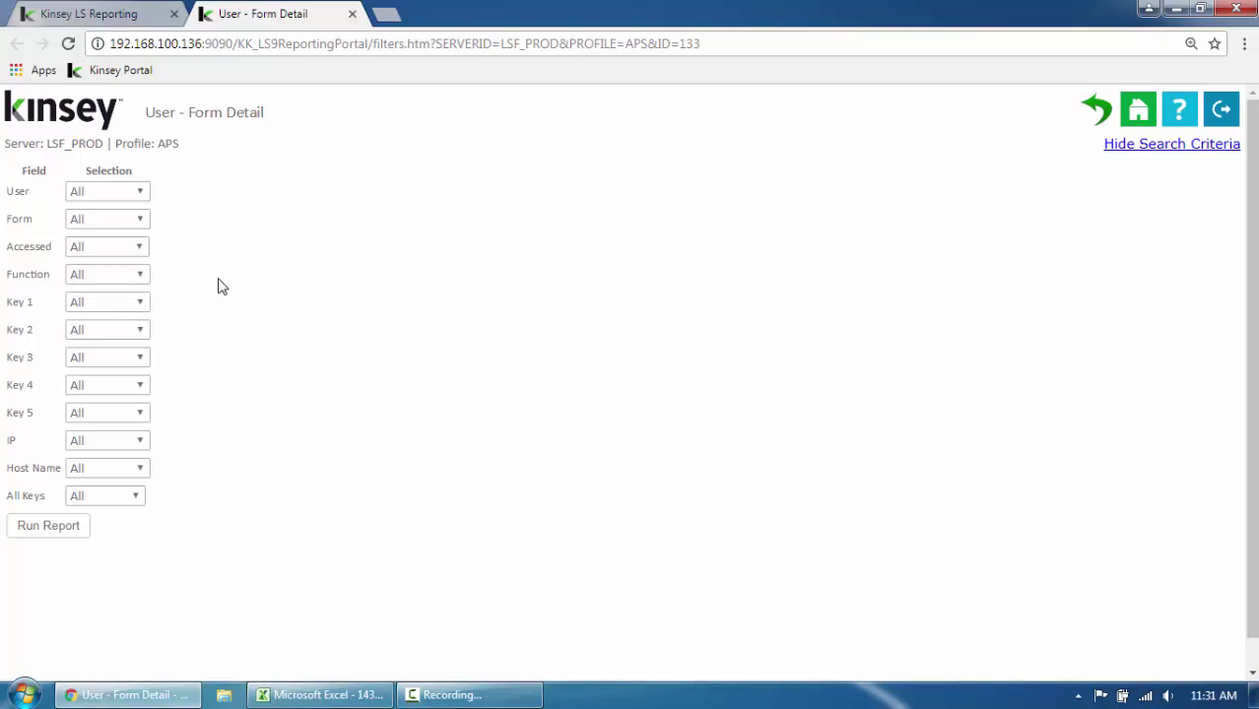
{"action": "left_click", "coordinate": [51, 532]}
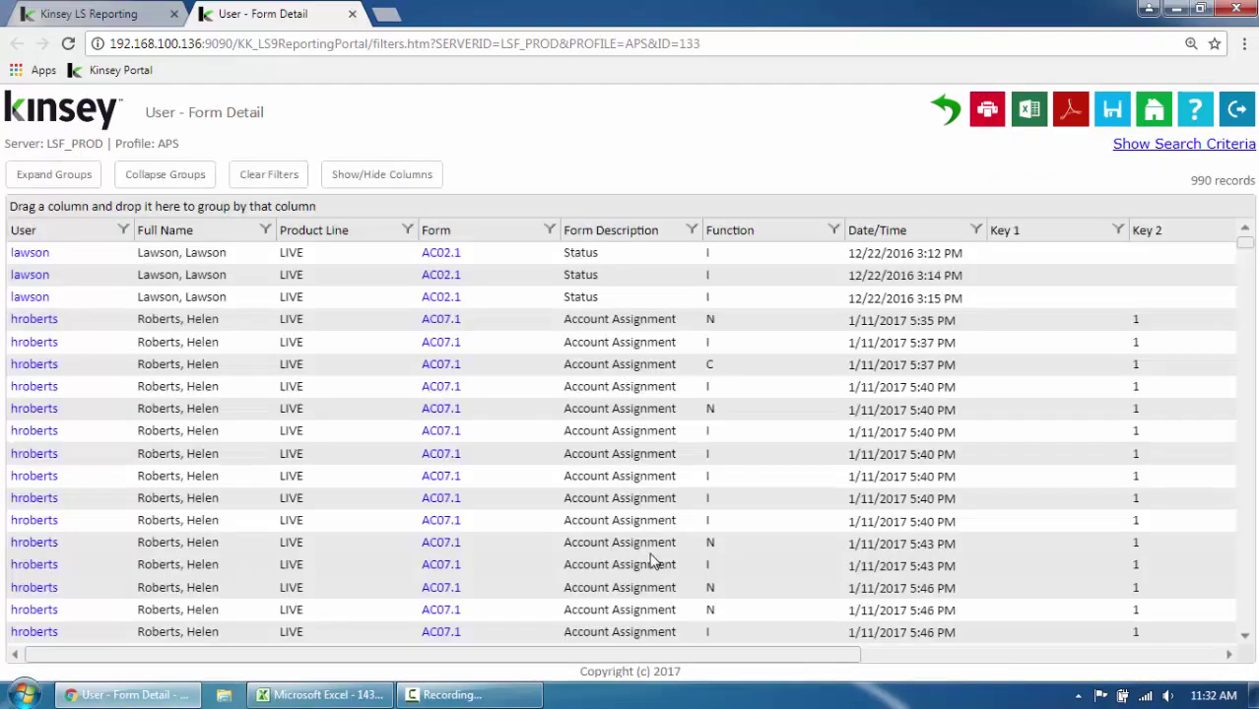
{"action": "left_click", "coordinate": [391, 177]}
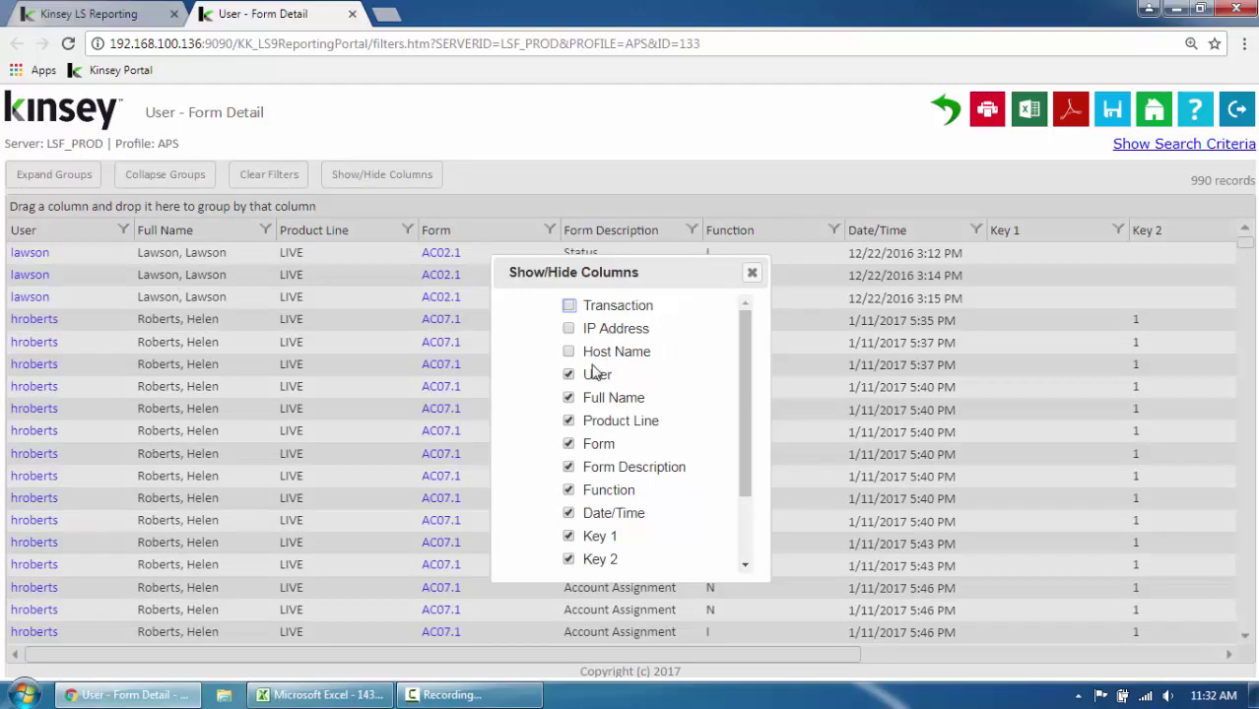
{"action": "left_click", "coordinate": [571, 422]}
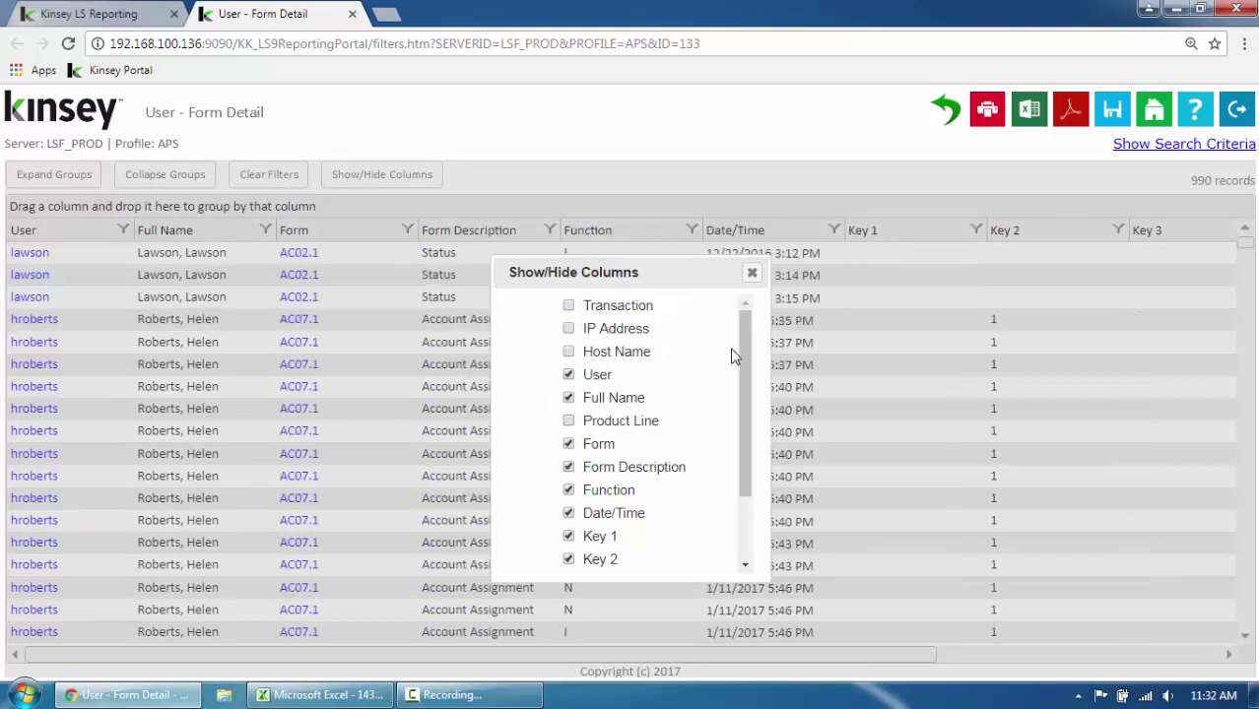
{"action": "left_click", "coordinate": [751, 274]}
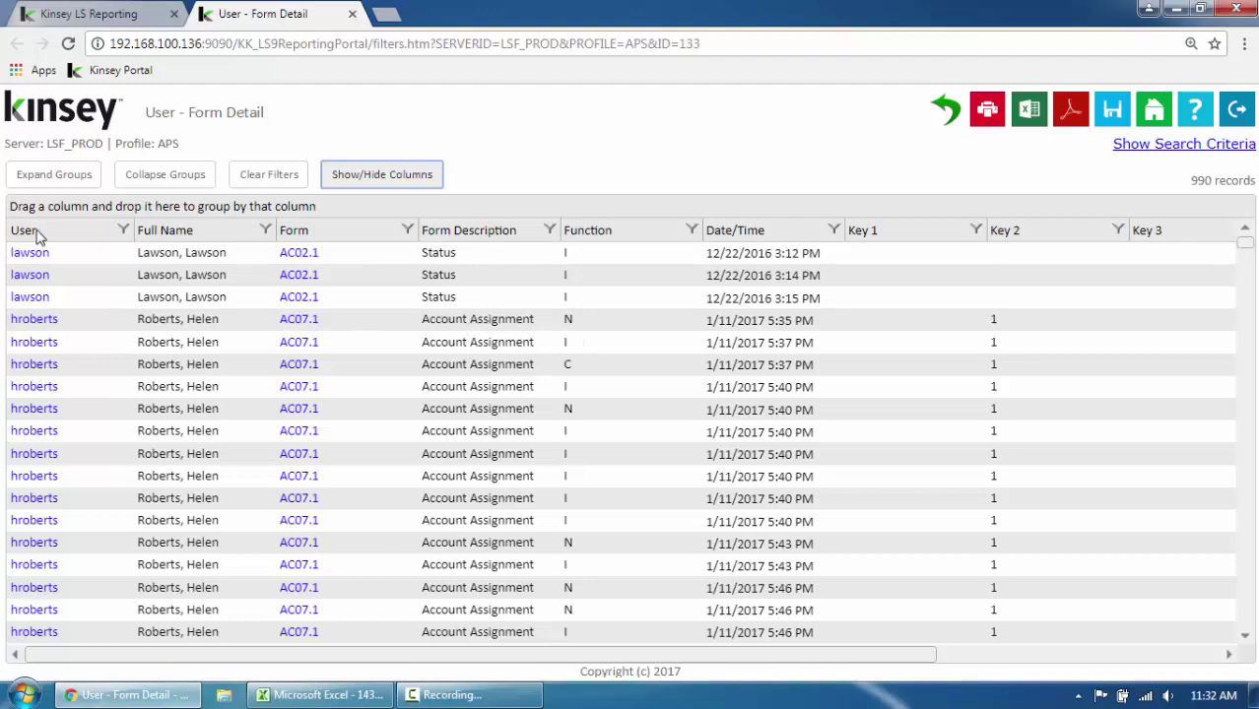
Try grouping the report by User, look into the third user's group, and remove the grouping.
{"action": "left_click_drag", "start_coordinate": [36, 237], "coordinate": [44, 208]}
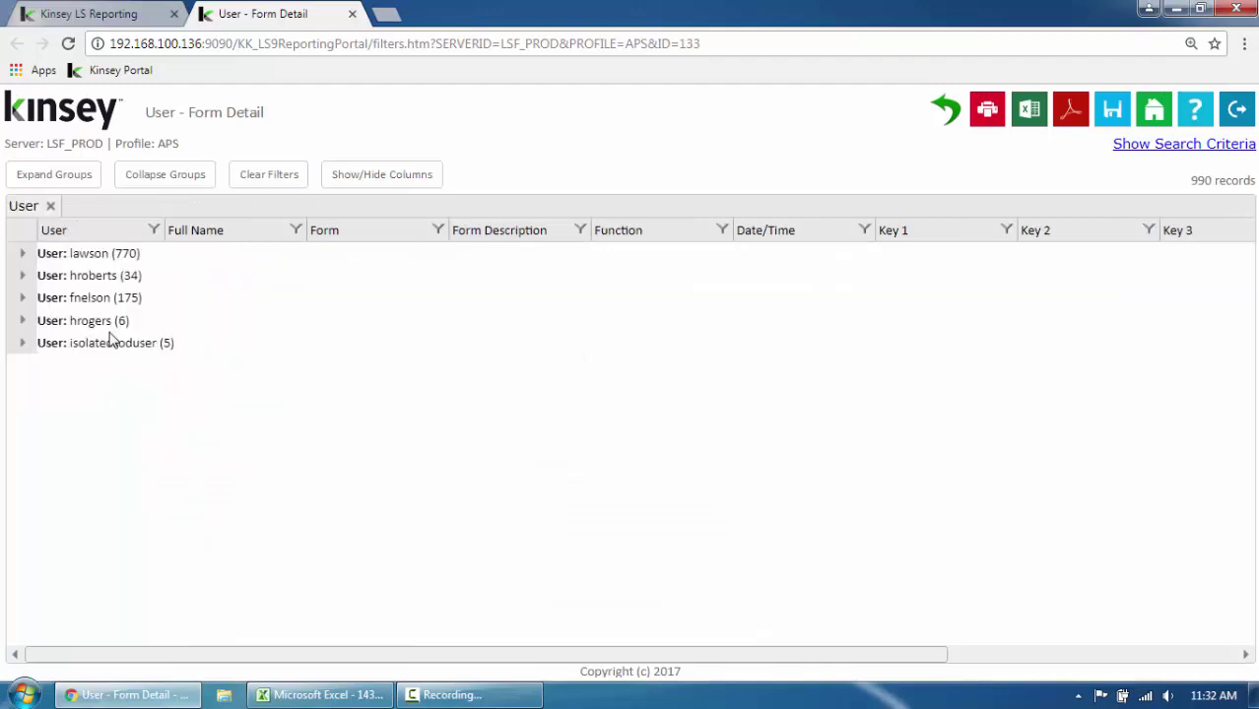
{"action": "left_click", "coordinate": [22, 302]}
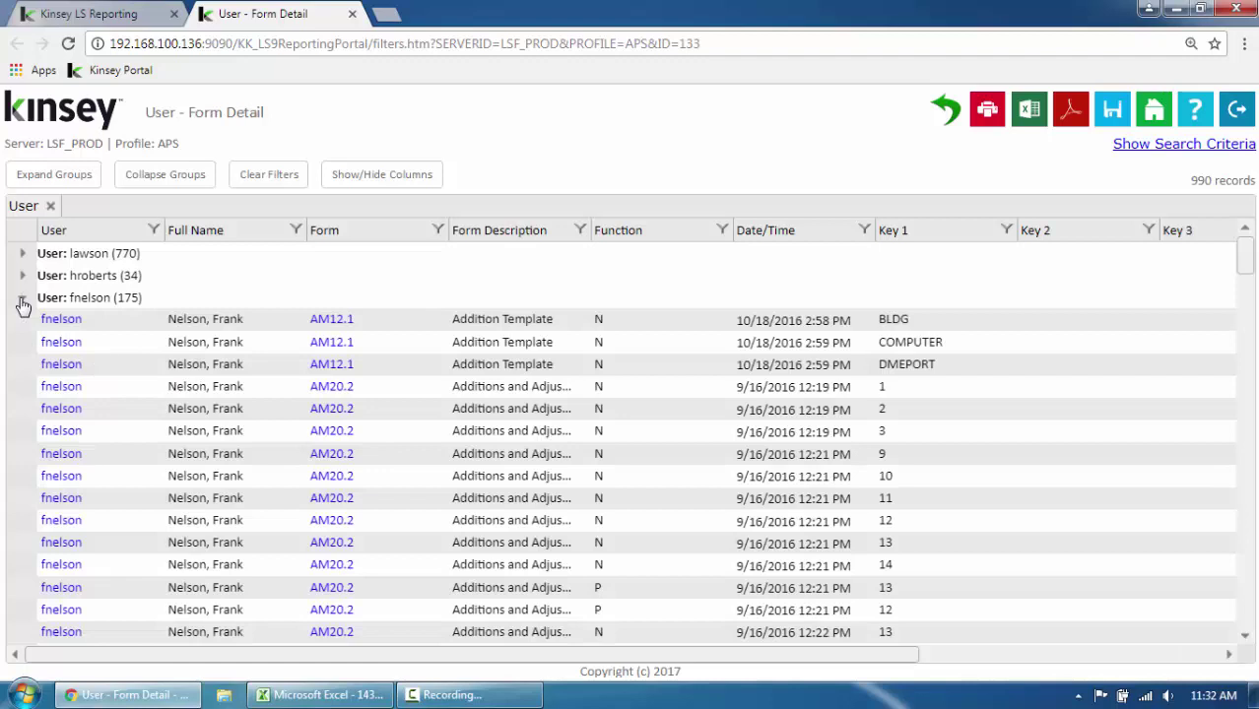
{"action": "left_click", "coordinate": [21, 302]}
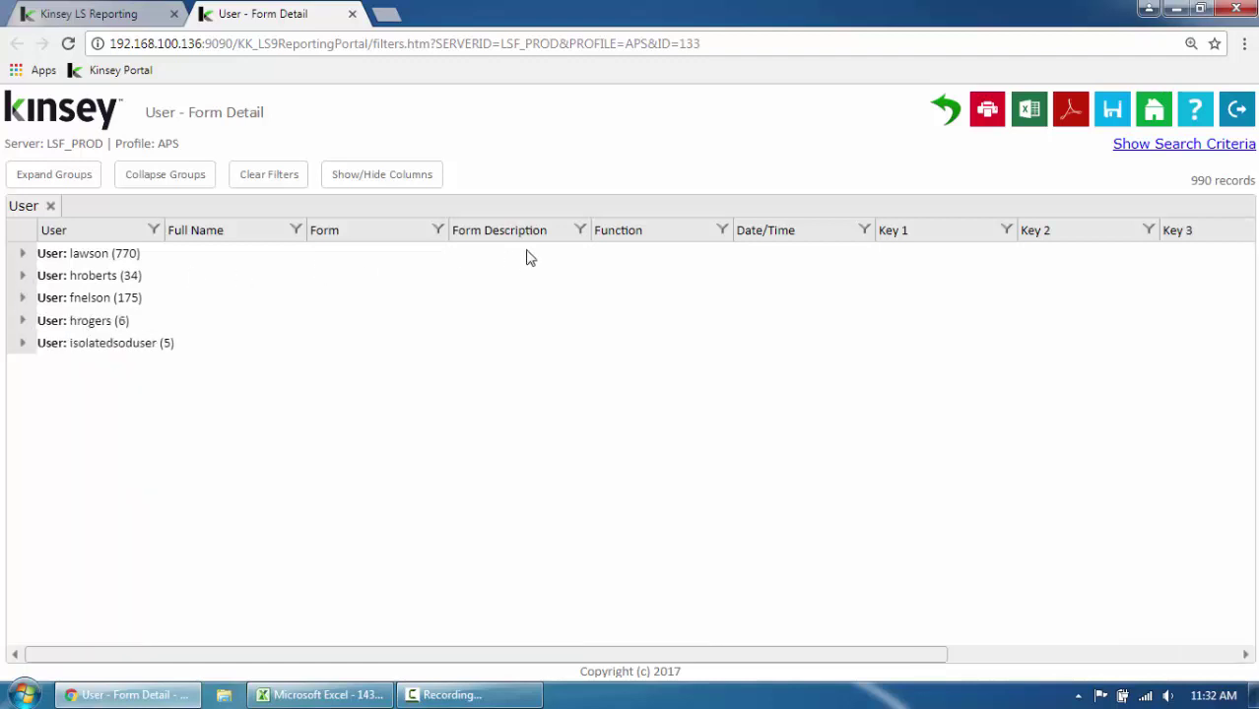
{"action": "left_click", "coordinate": [51, 206]}
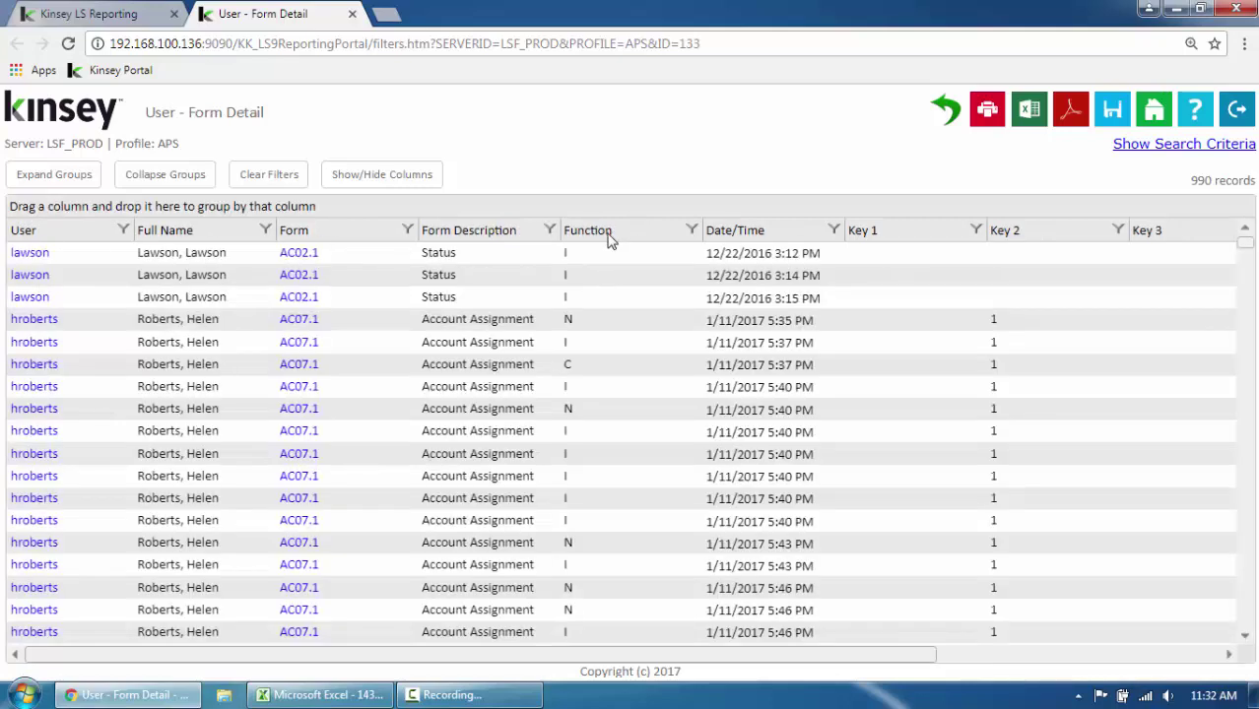
Group the report by Form and filter the Form column to rows containing hr11.
{"action": "left_click_drag", "start_coordinate": [359, 236], "coordinate": [320, 204]}
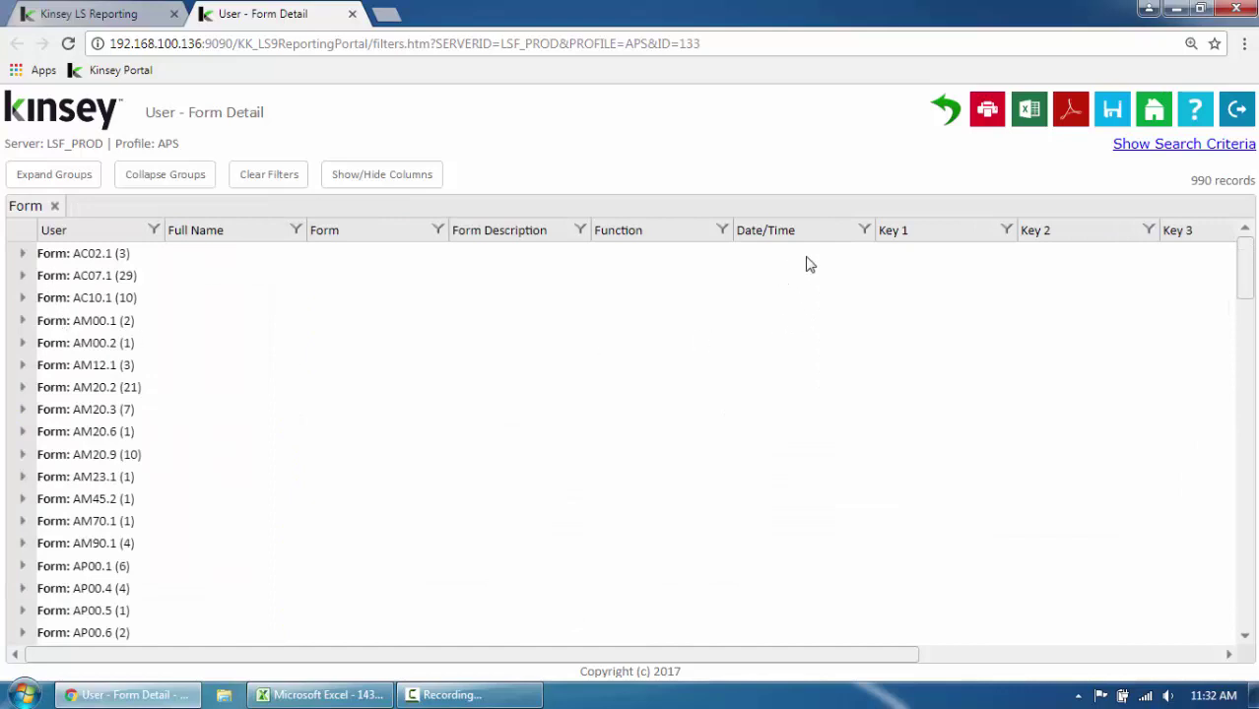
{"action": "left_click", "coordinate": [439, 233]}
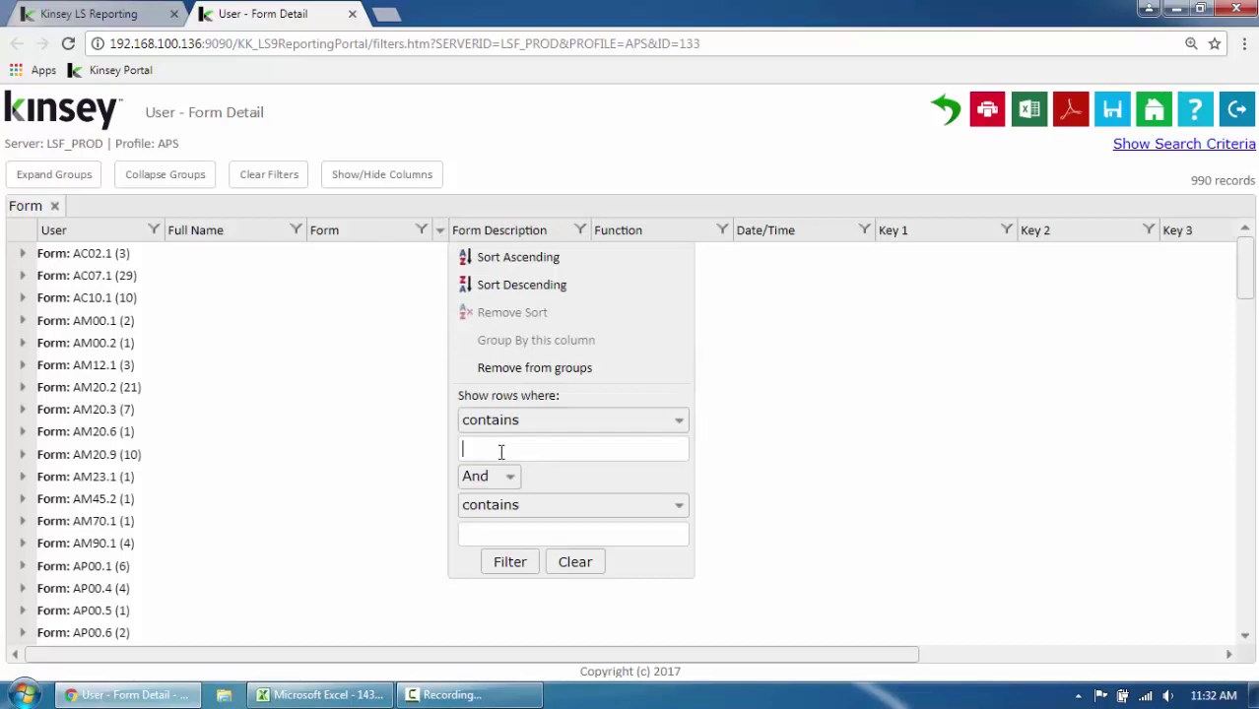
{"action": "type", "text": "hr11"}
{"action": "left_click", "coordinate": [509, 560]}
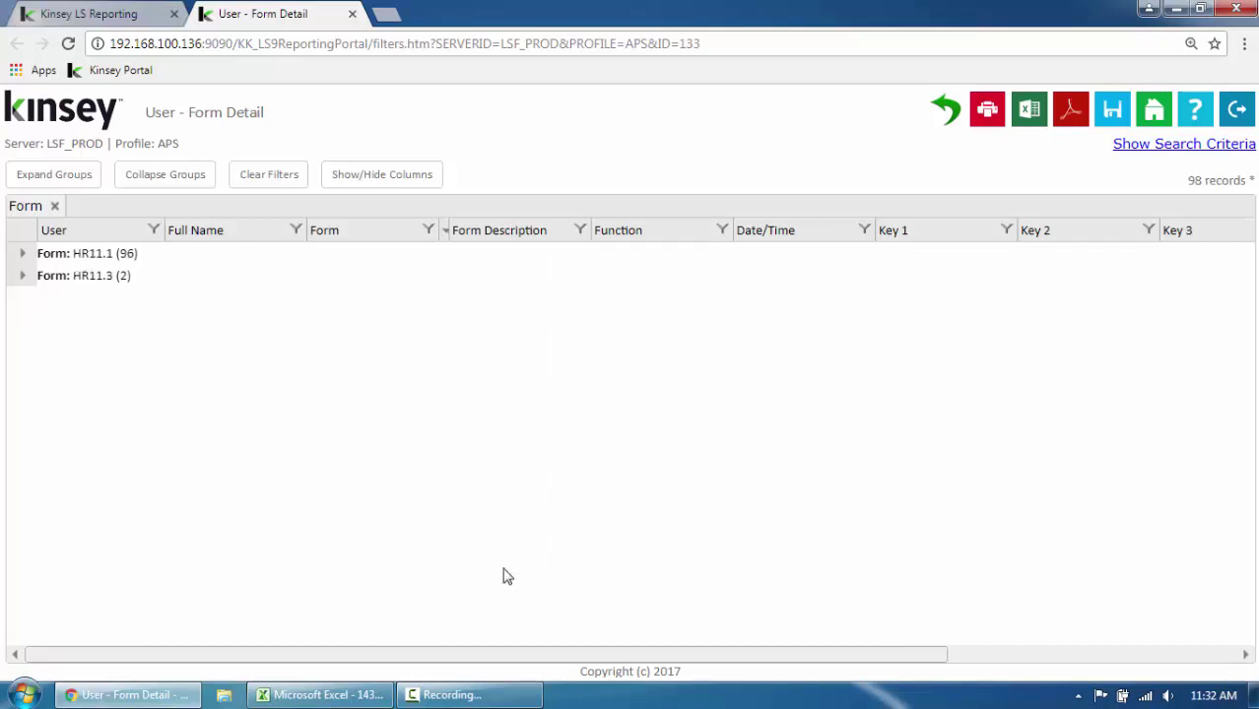
Expand the HR11.1 group and filter the Function column to rows containing c.
{"action": "left_click", "coordinate": [21, 255]}
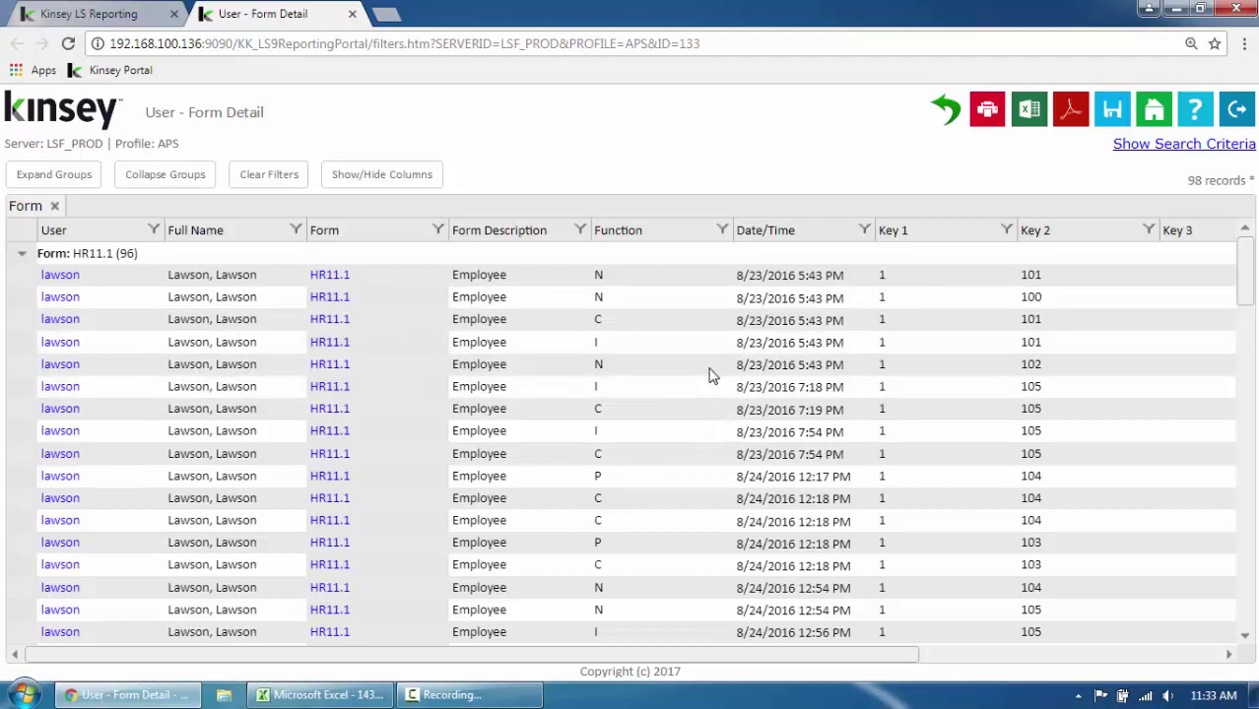
{"action": "left_click_drag", "start_coordinate": [784, 666], "coordinate": [947, 664]}
{"action": "left_click_drag", "start_coordinate": [925, 663], "coordinate": [750, 640]}
{"action": "left_click", "coordinate": [723, 233]}
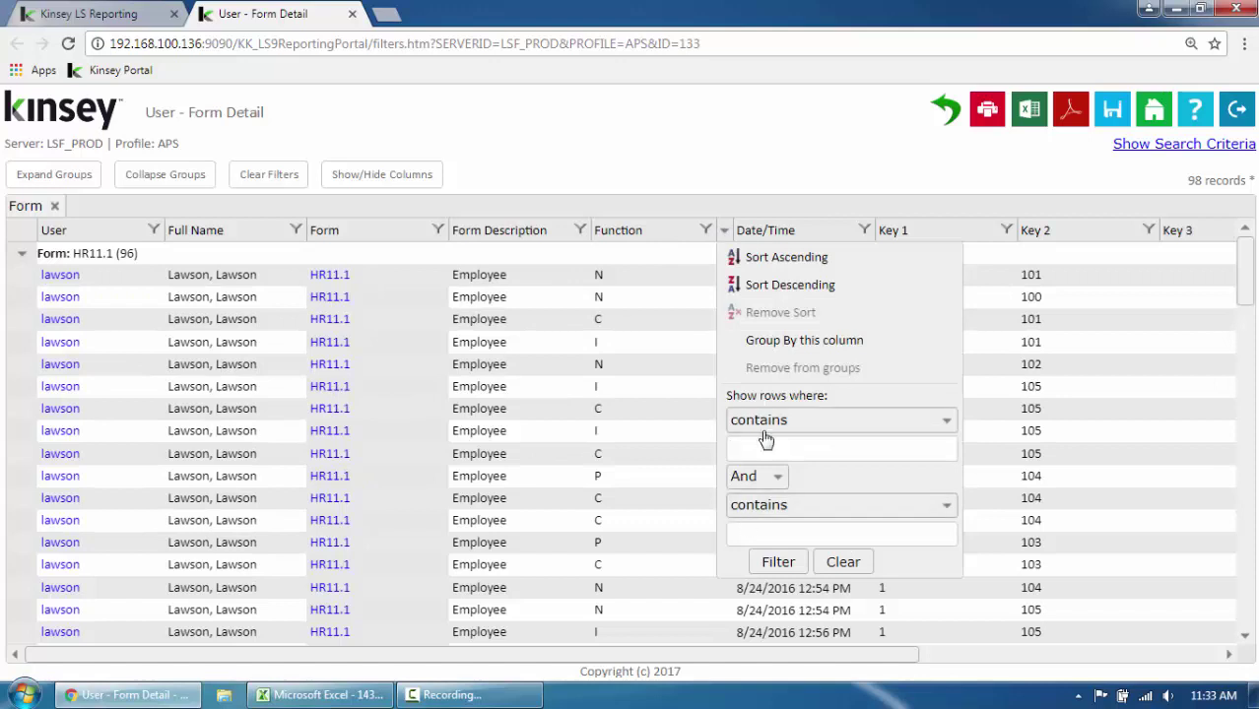
{"action": "type", "text": "c"}
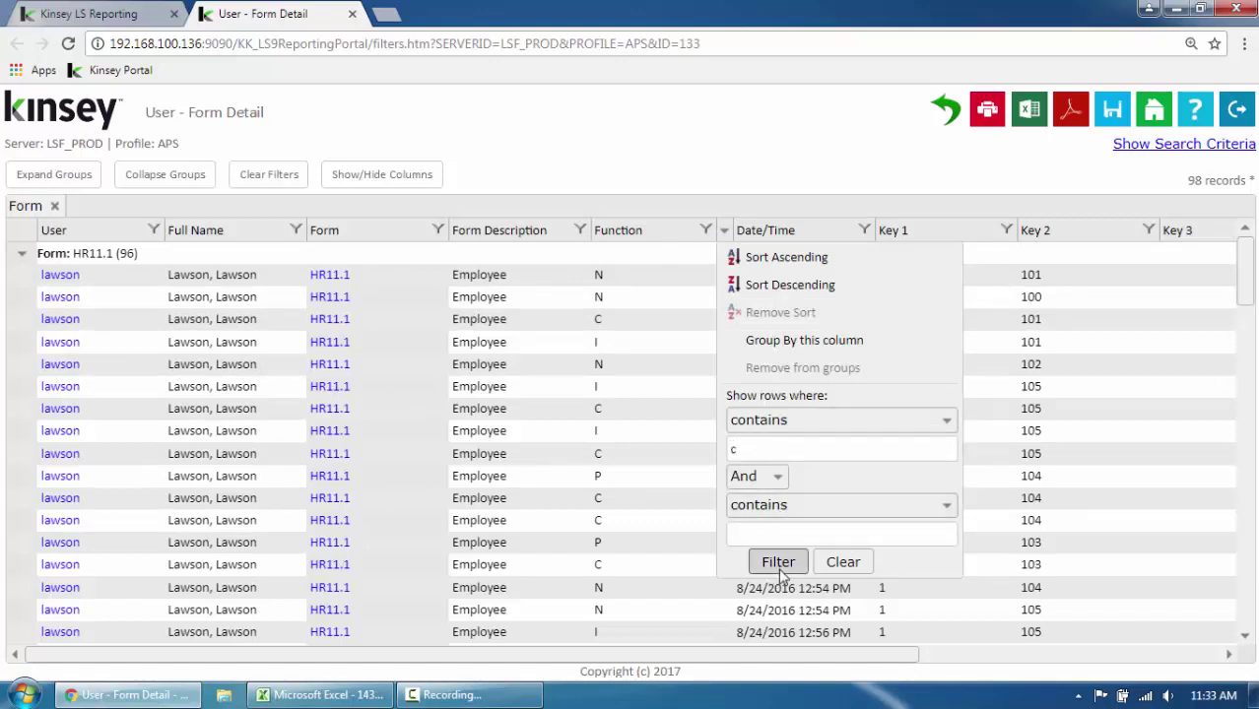
{"action": "left_click", "coordinate": [779, 567]}
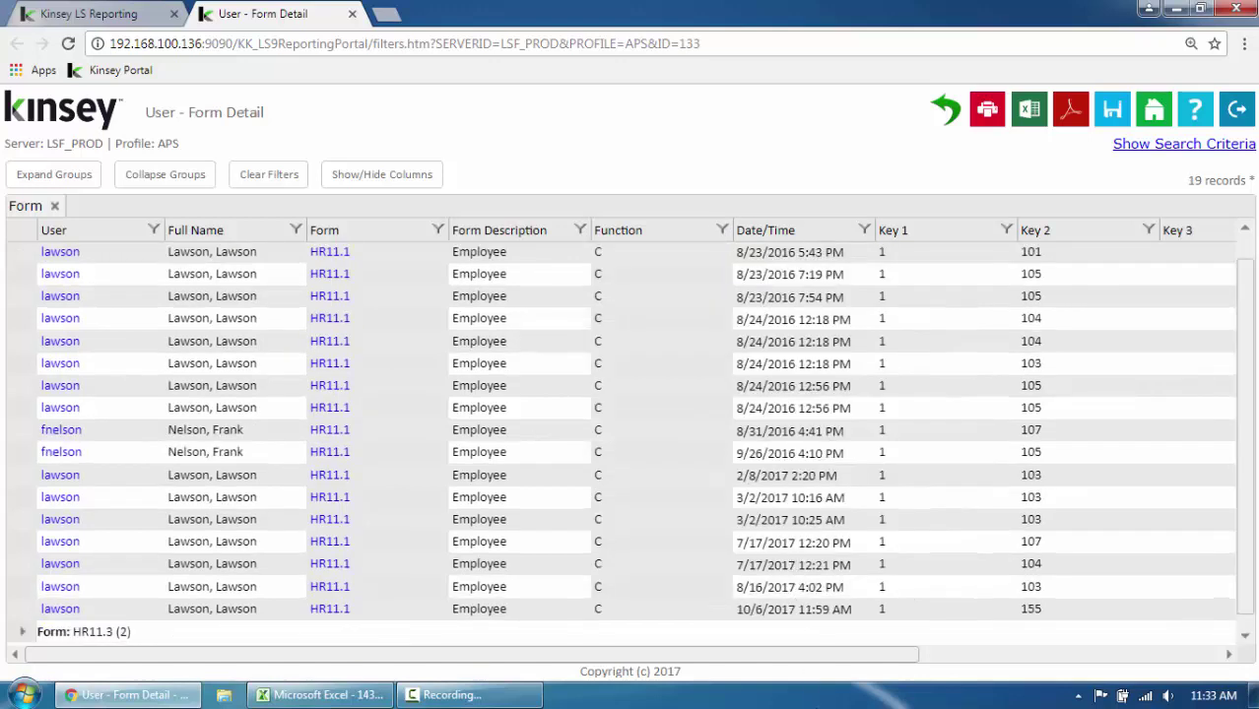
Reopen the search criteria, set All Keys to Contains 118, and rerun the User - Form Detail report.
{"action": "left_click_drag", "start_coordinate": [813, 661], "coordinate": [692, 627]}
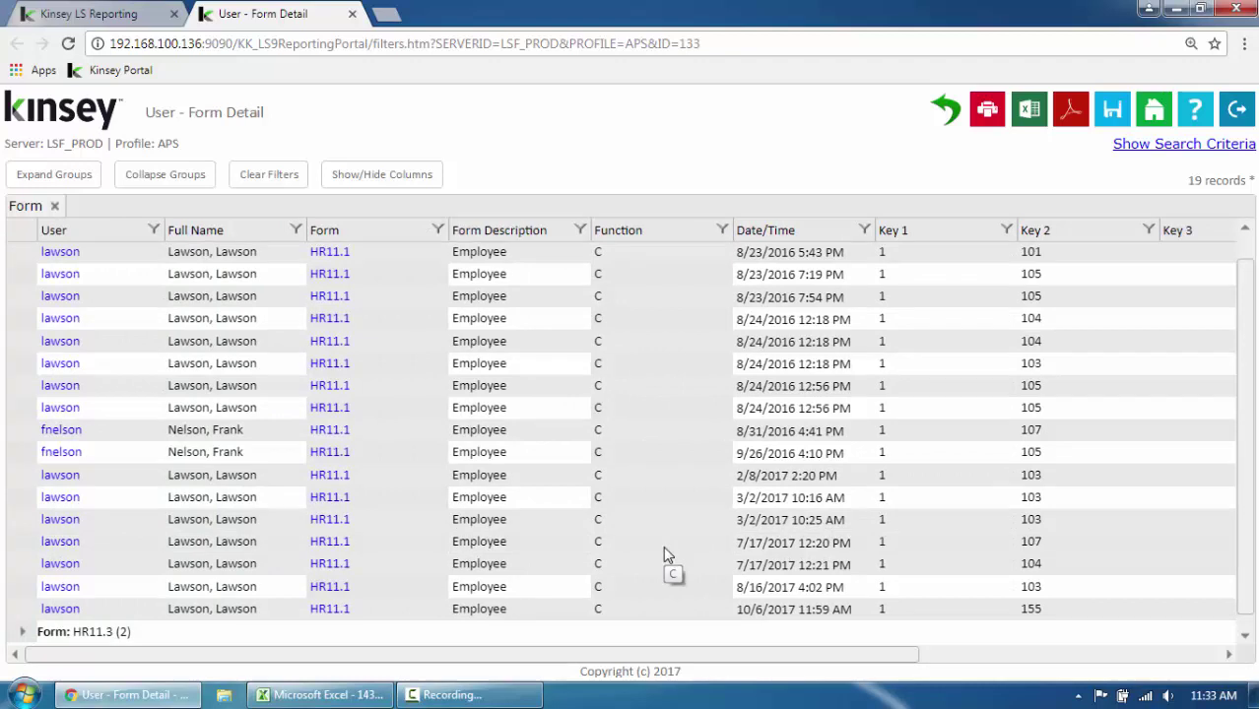
{"action": "left_click", "coordinate": [1167, 143]}
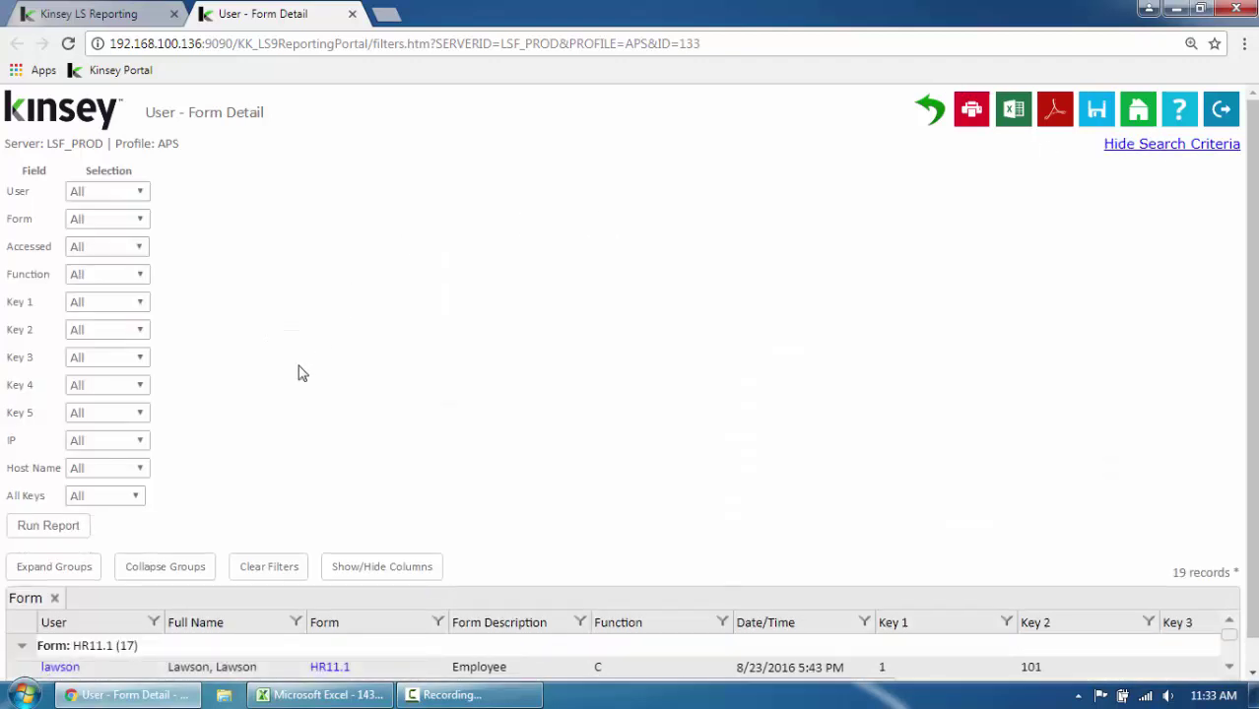
{"action": "left_click", "coordinate": [106, 497]}
{"action": "left_click", "coordinate": [107, 529]}
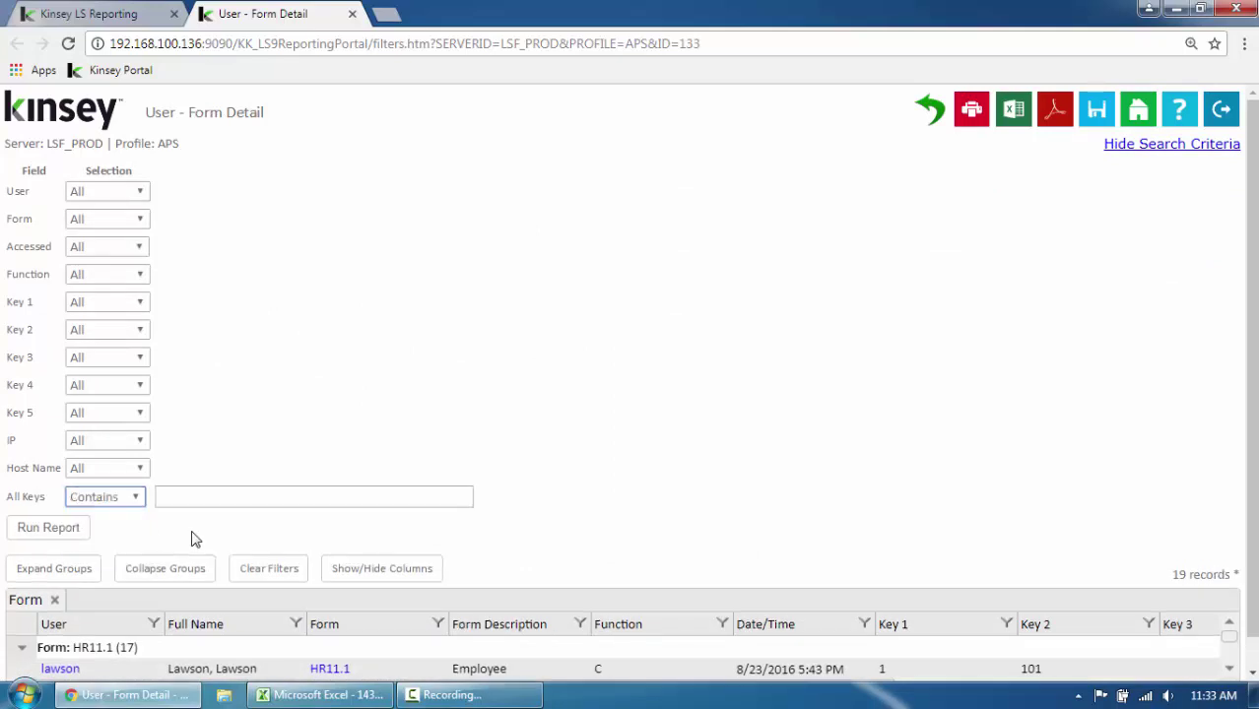
{"action": "left_click", "coordinate": [218, 497]}
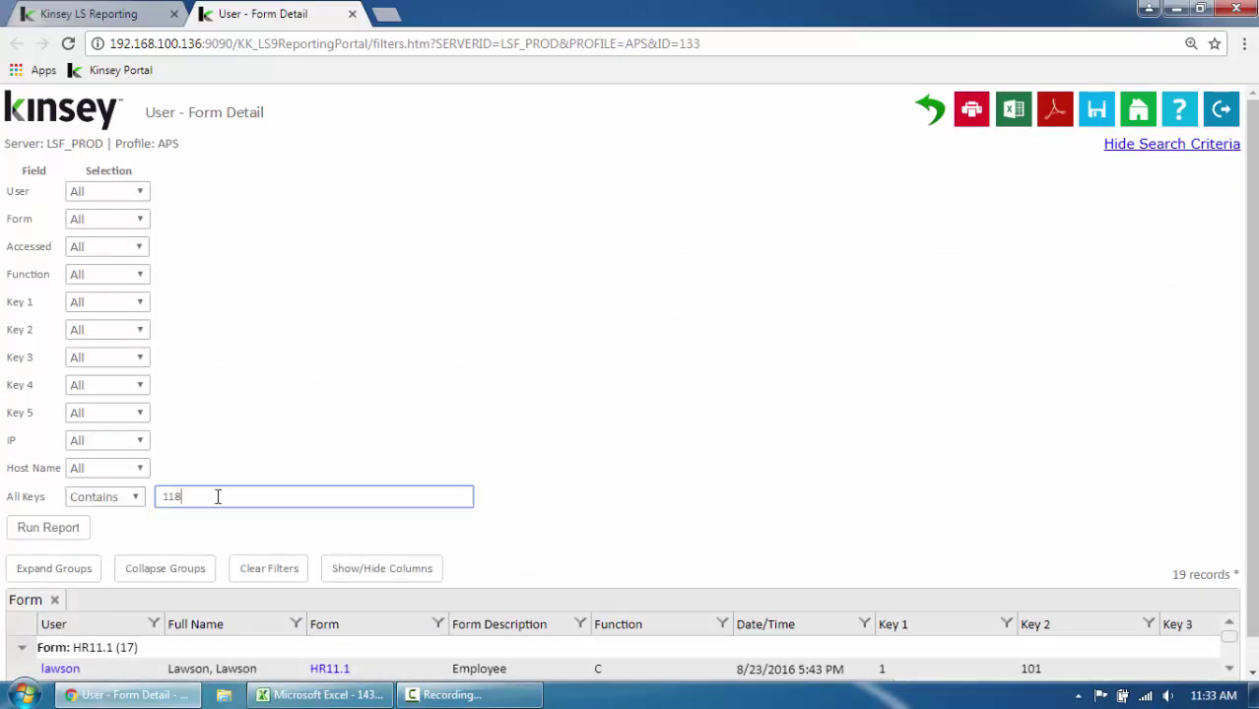
{"action": "left_click", "coordinate": [44, 526]}
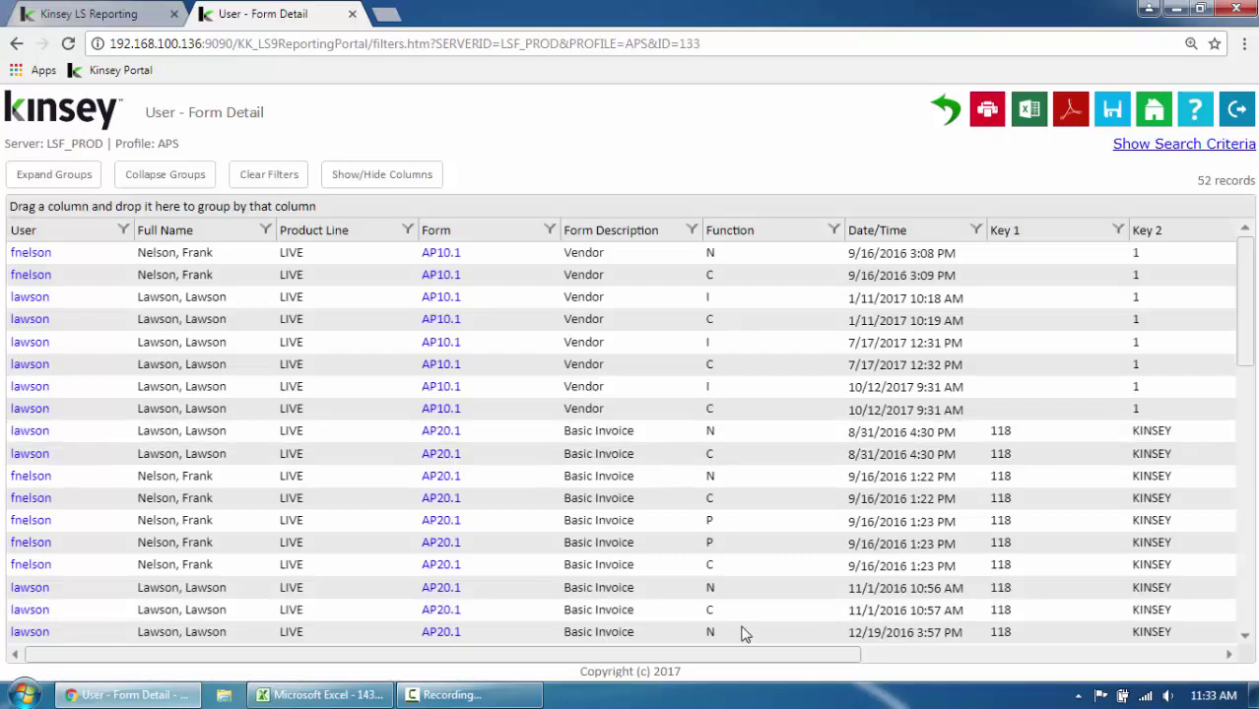
Examine the report's key columns and its search criteria, and close the User - Form Detail report.
{"action": "left_click_drag", "start_coordinate": [745, 659], "coordinate": [924, 677]}
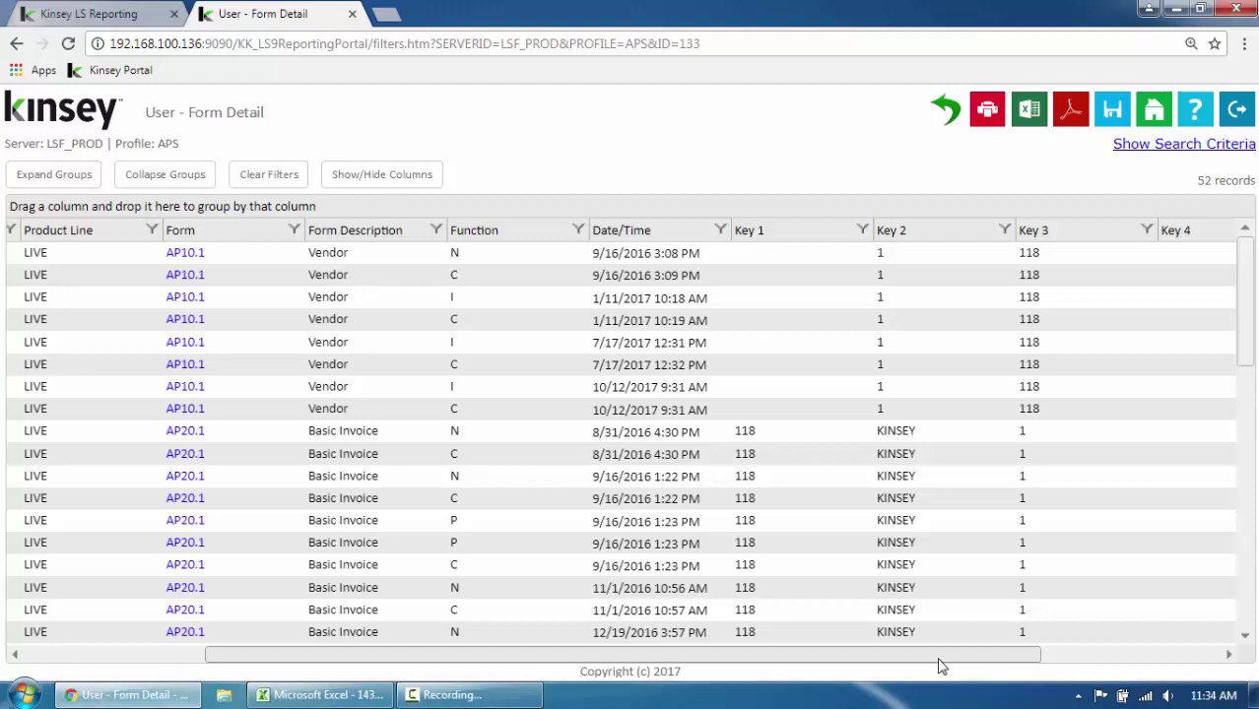
{"action": "left_click_drag", "start_coordinate": [936, 668], "coordinate": [537, 619]}
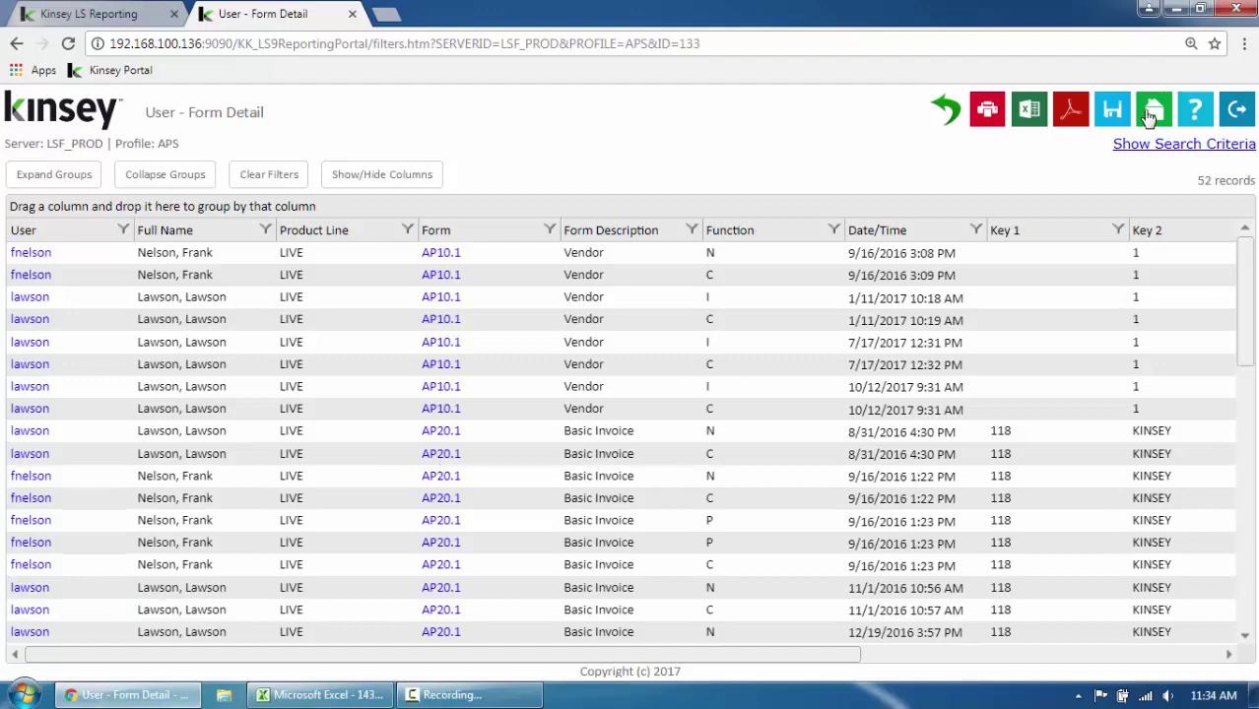
{"action": "left_click", "coordinate": [1172, 146]}
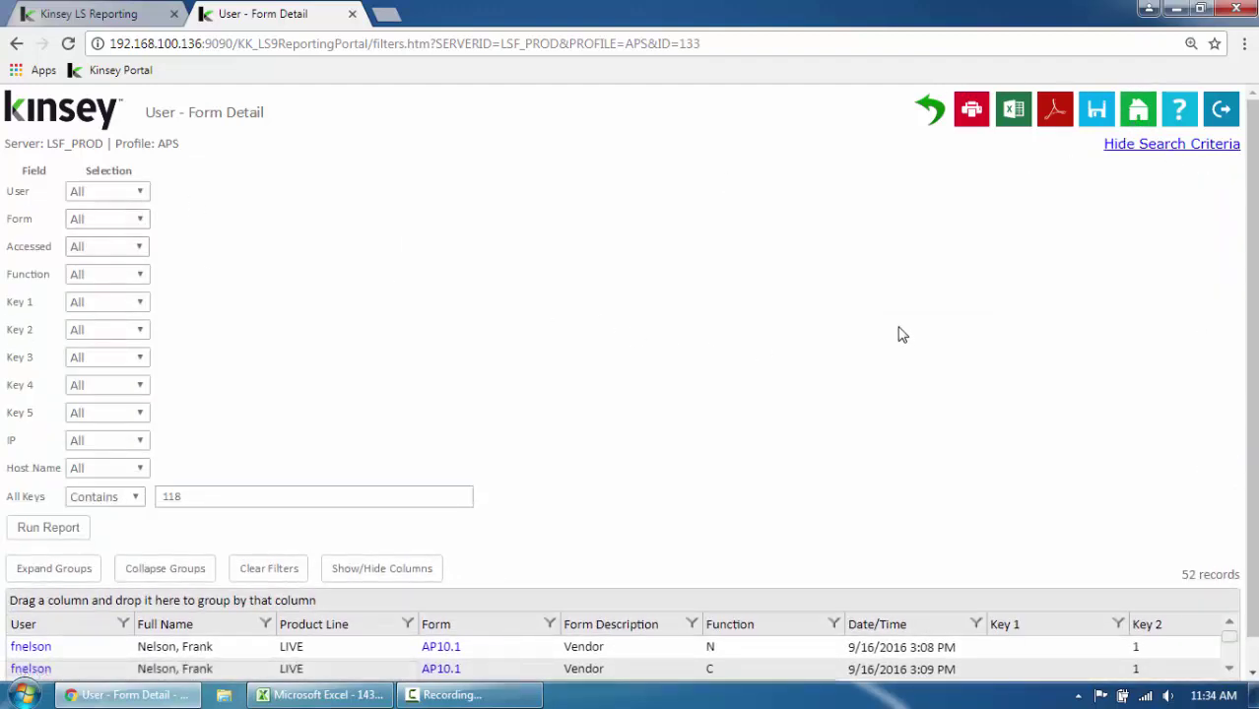
{"action": "left_click", "coordinate": [1148, 143]}
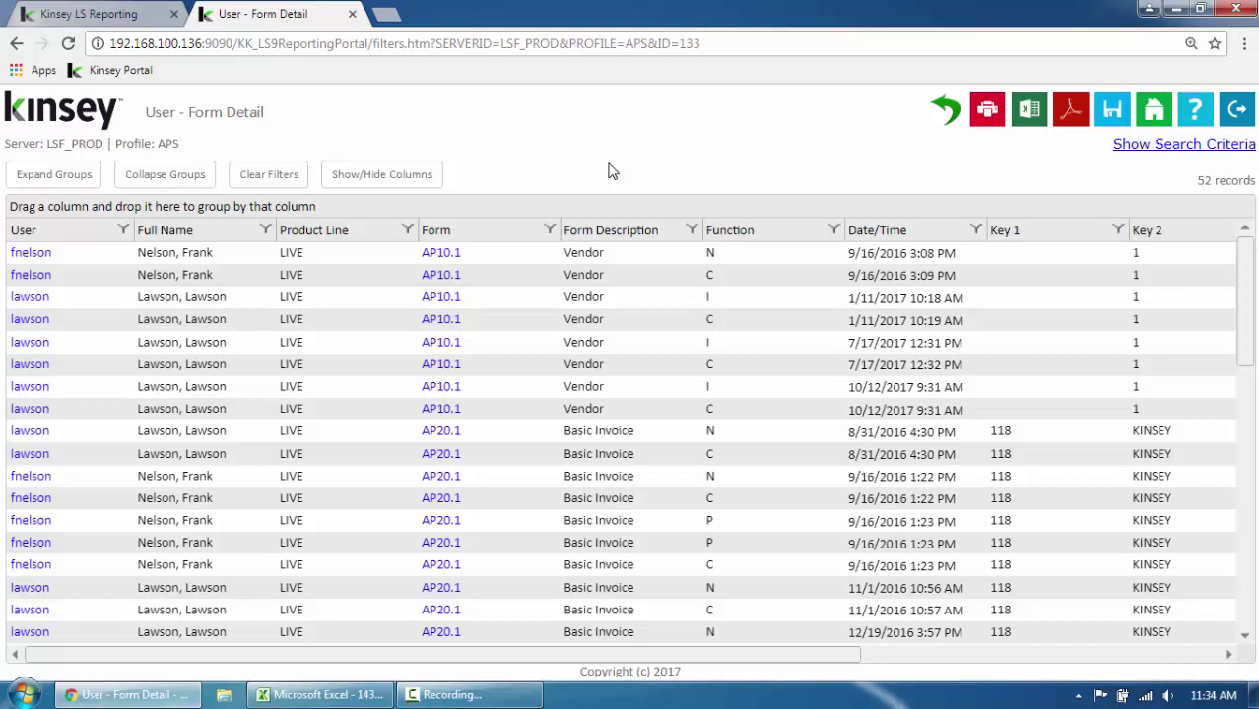
{"action": "left_click", "coordinate": [352, 14]}
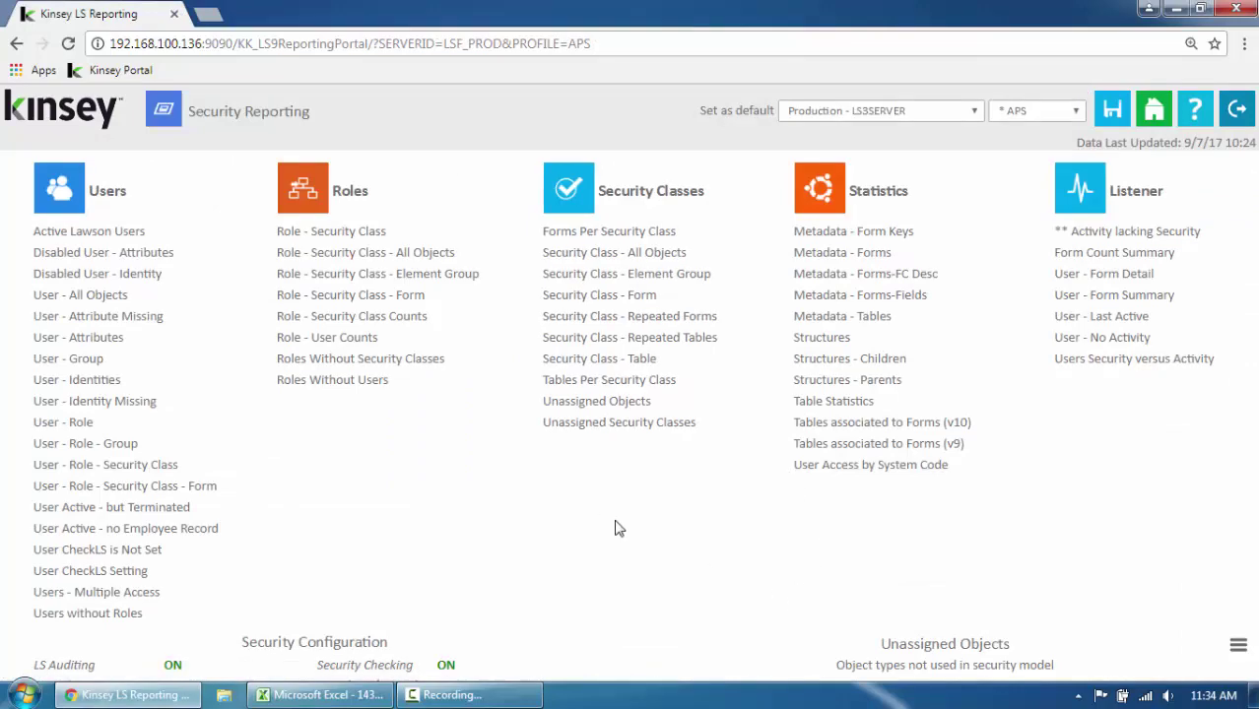